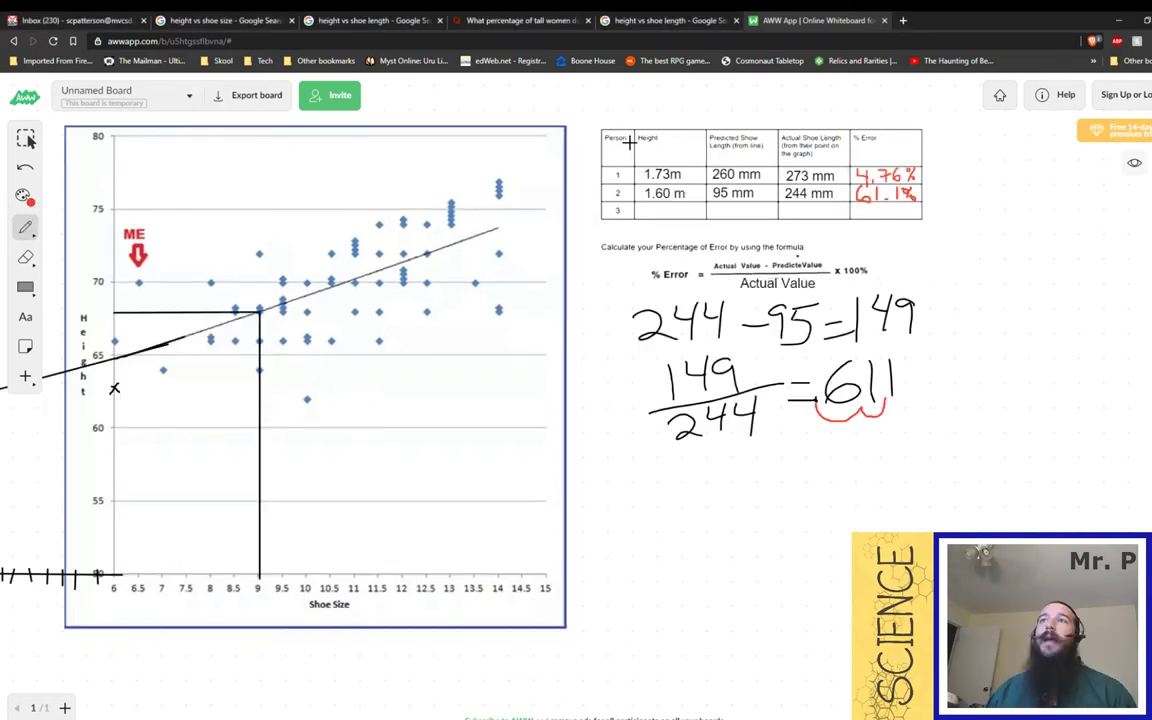
mouse_move(582, 112)
mouse_down()
mouse_move(580, 266)
mouse_move(945, 105)
mouse_move(967, 216)
mouse_move(789, 239)
mouse_move(580, 245)
mouse_up()
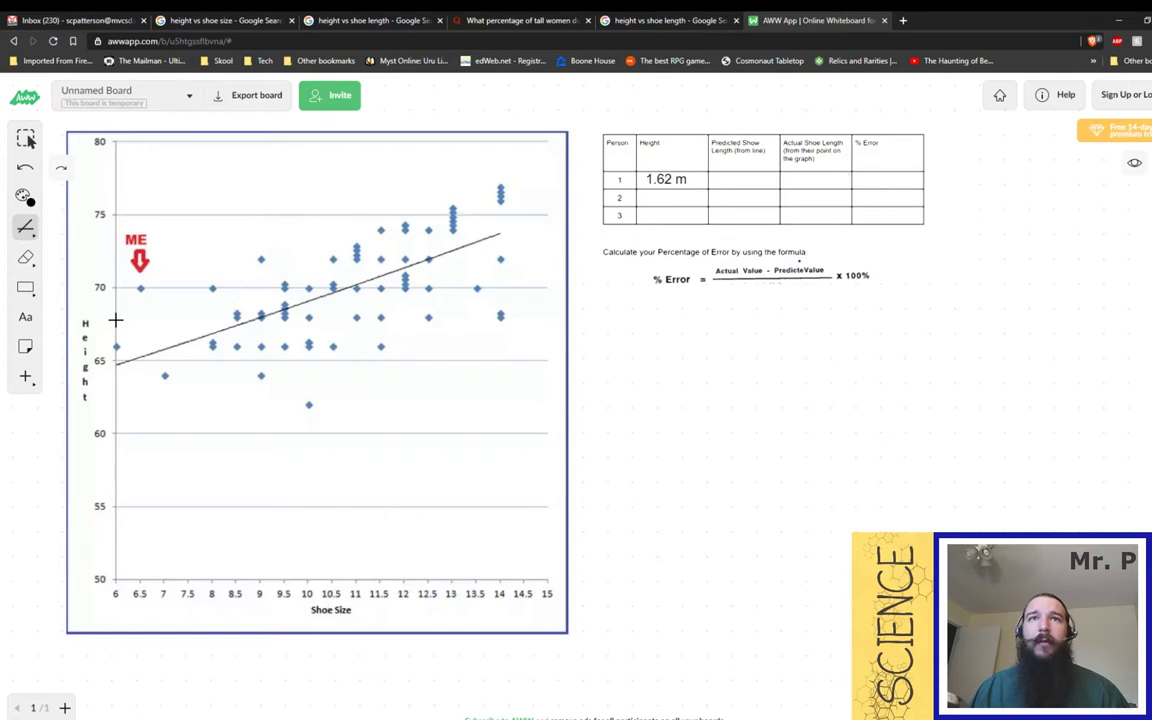
Step: Draw a horizontal line from height 68 to the trend line, and a vertical line from there down to shoe size 9
drag(116, 317, 208, 318)
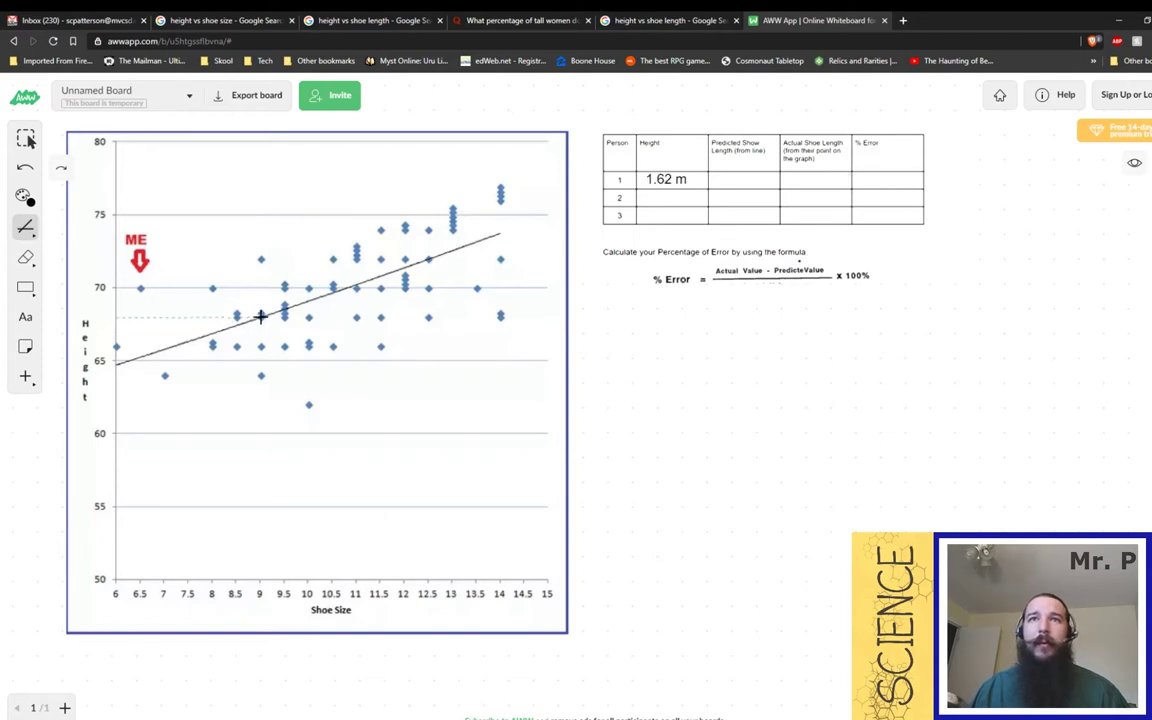
drag(260, 317, 261, 316)
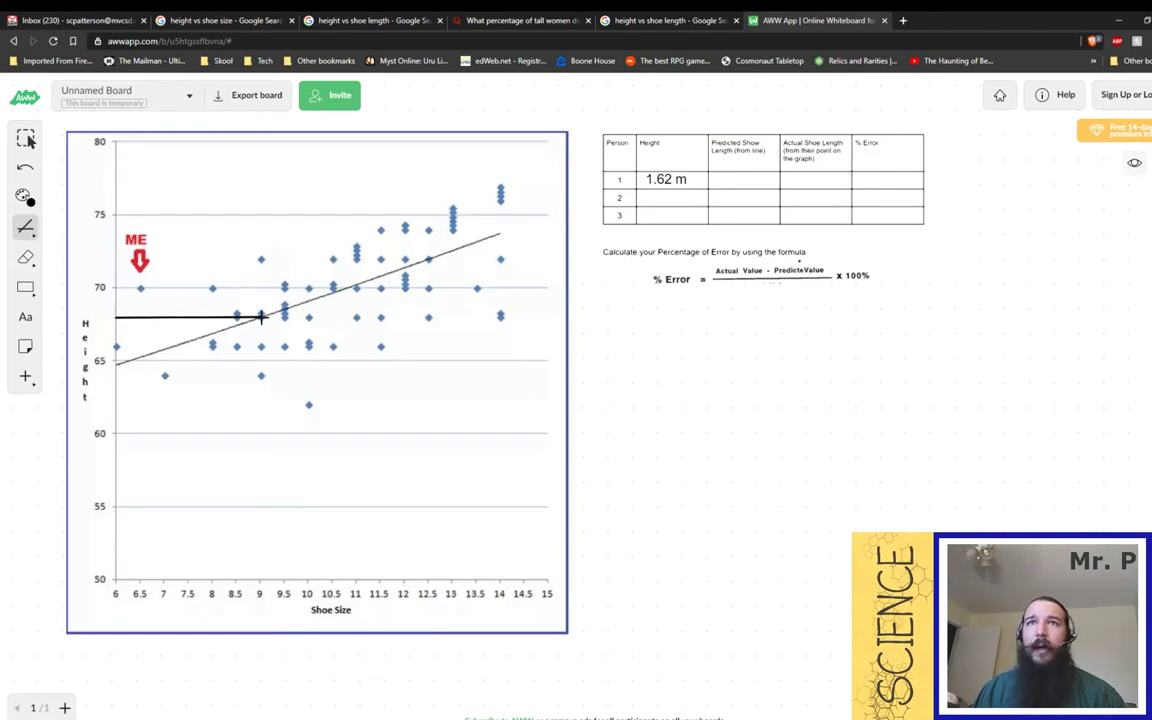
drag(260, 351, 260, 584)
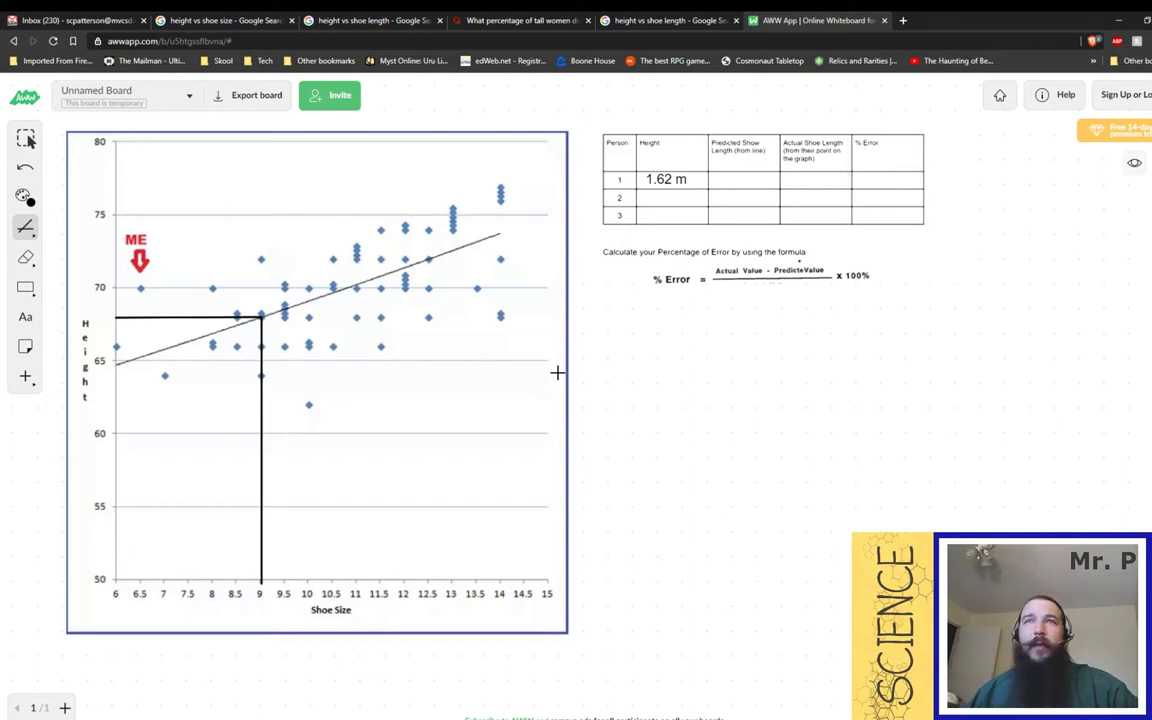
Step: Enter 260 mm as person 1's predicted shoe length in the table
click(25, 316)
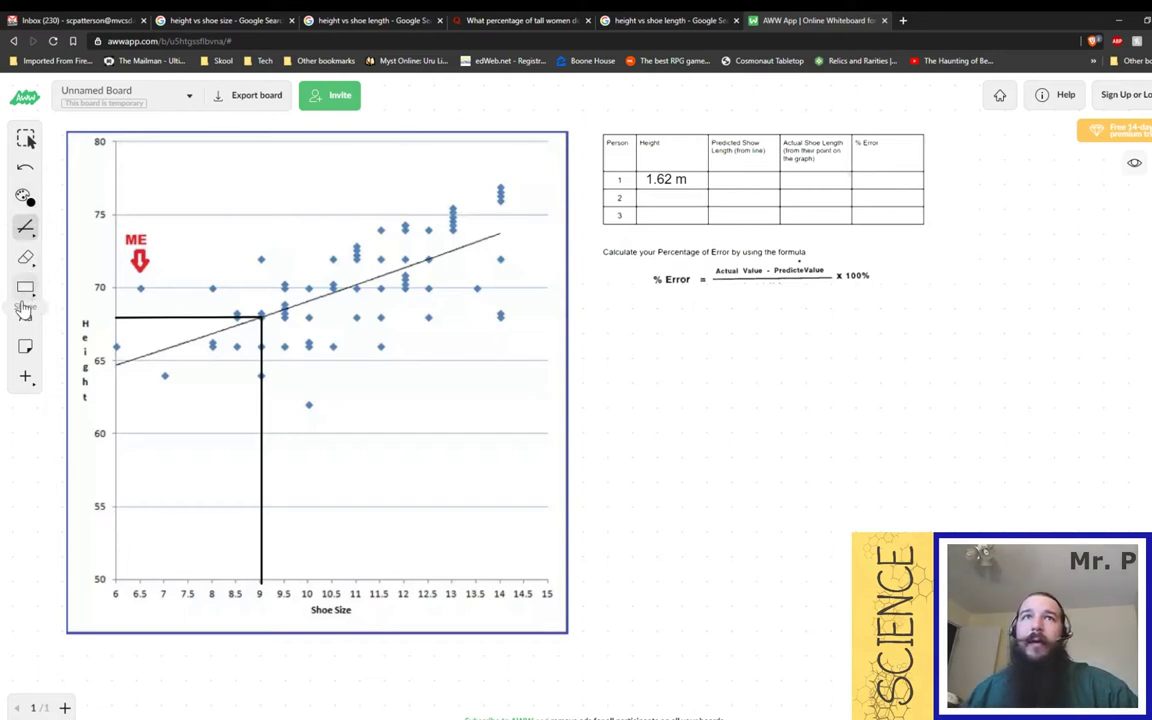
click(718, 178)
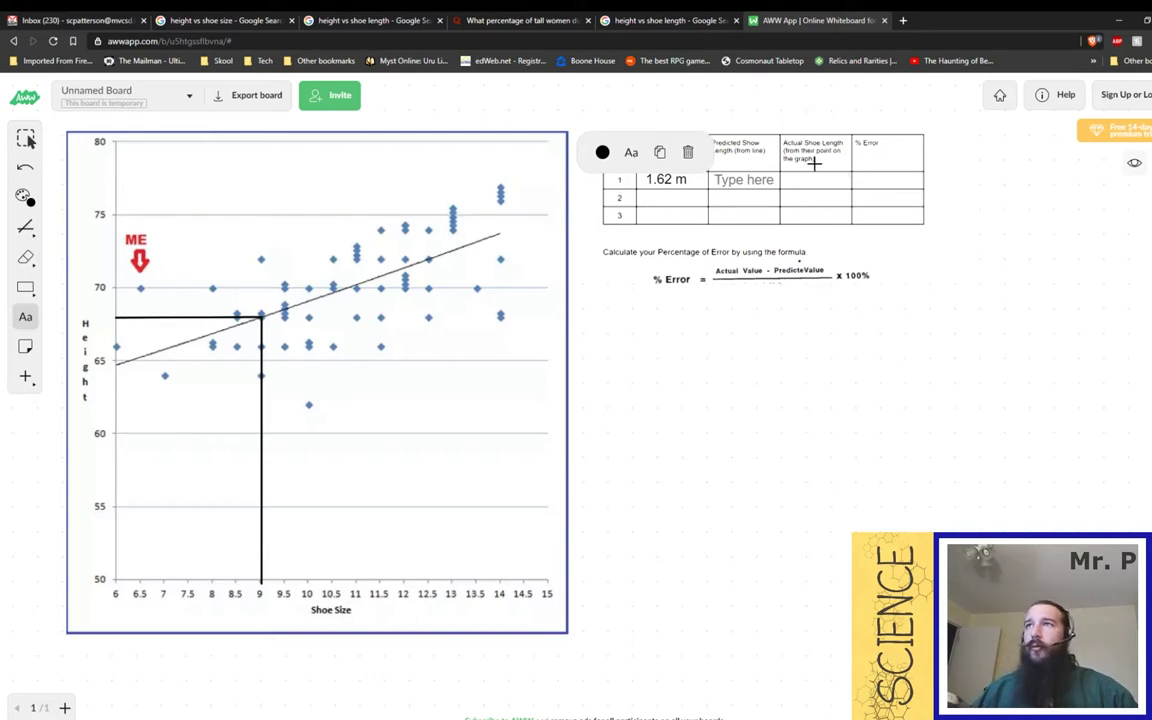
text(26)
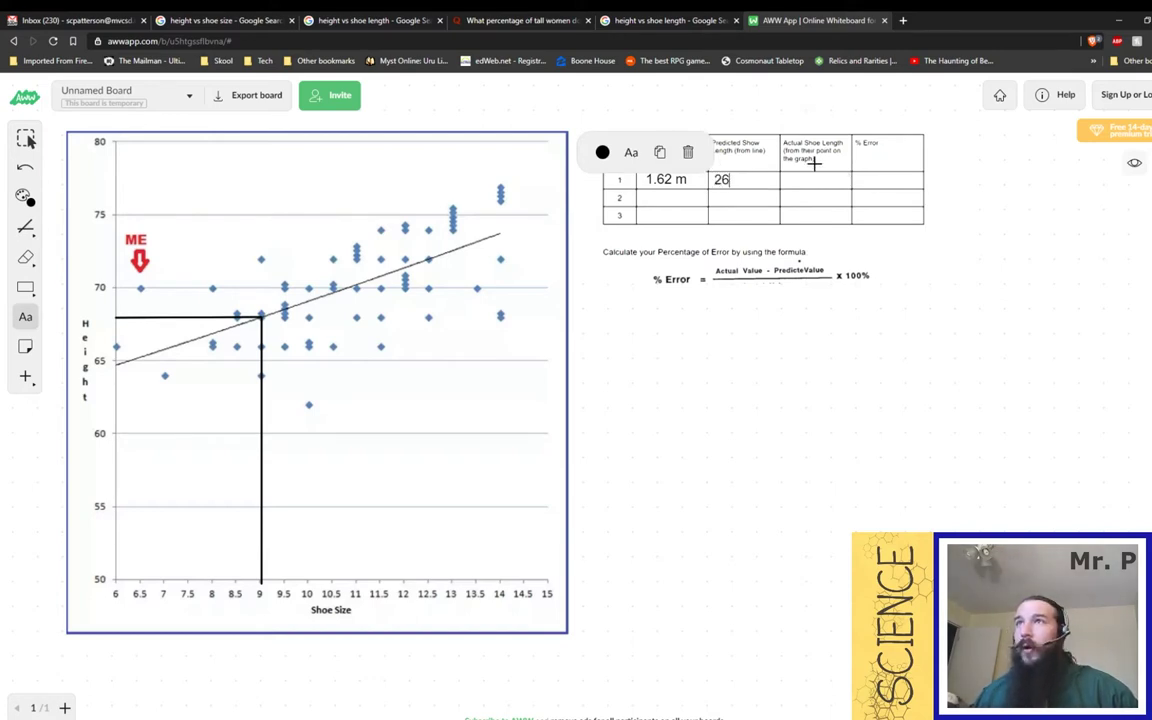
text(0 mm)
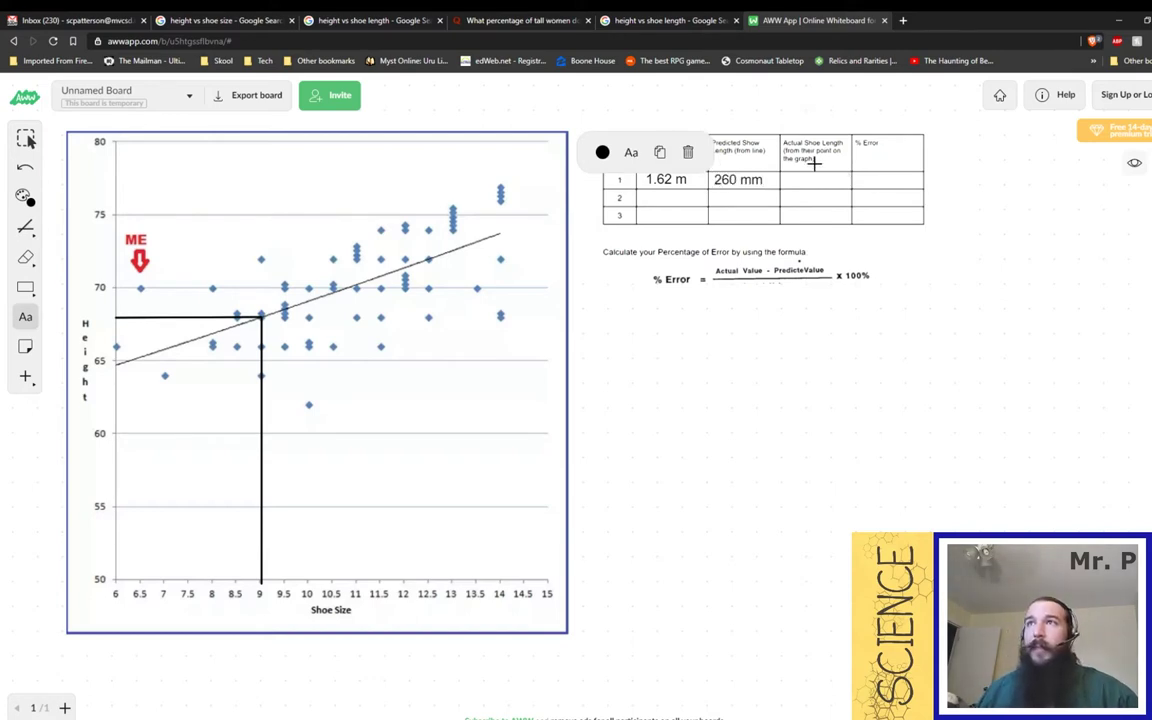
key(Escape)
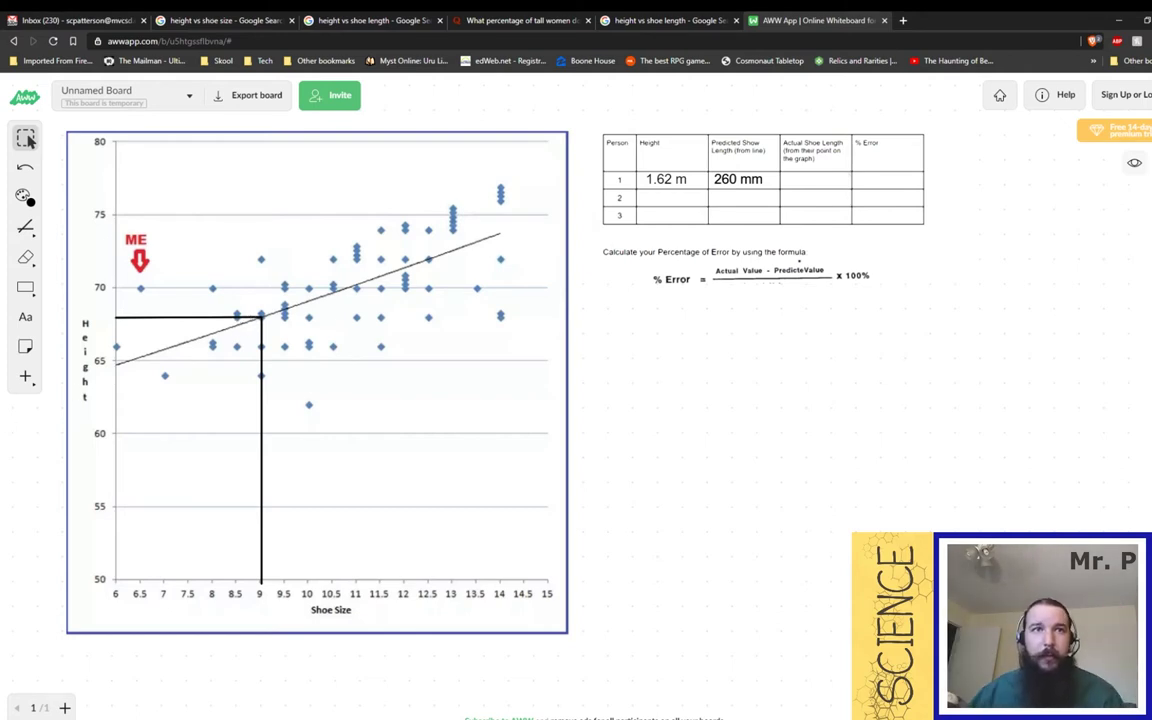
Step: Mark a small freehand X on the graph's height axis at about 63
drag(587, 396, 720, 392)
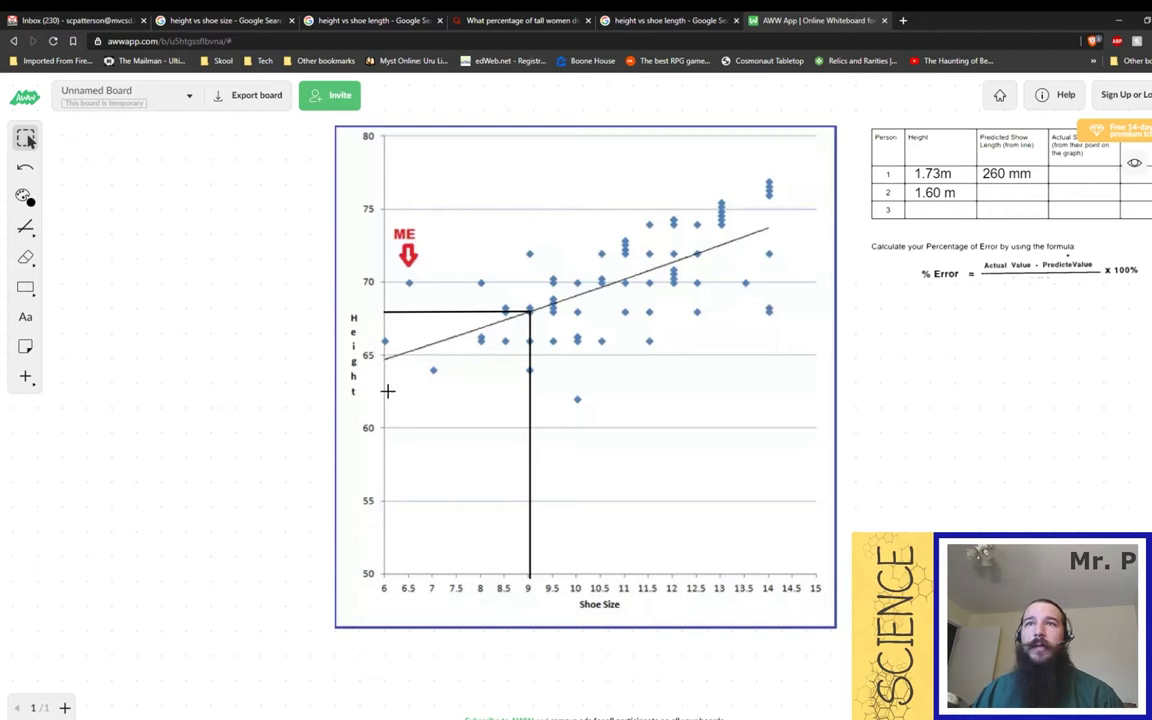
click(382, 390)
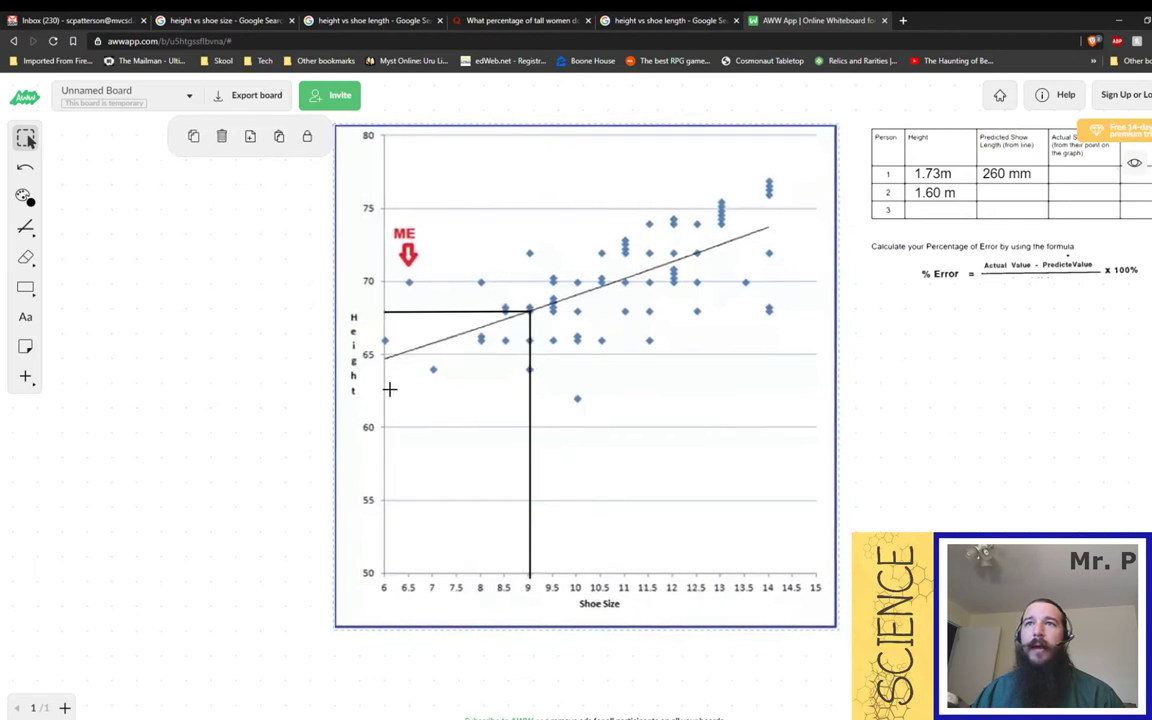
click(25, 227)
click(72, 228)
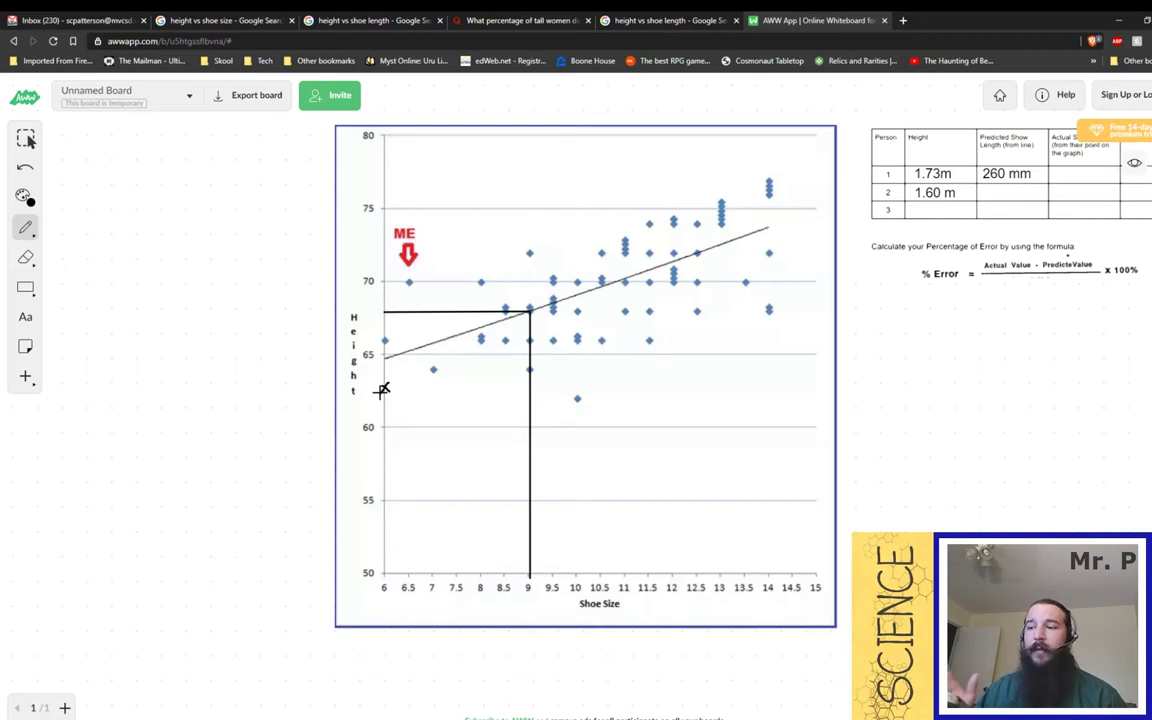
Step: Extend the trend line with straight lines past shoe size 6, beyond the graph's border
click(26, 227)
click(185, 227)
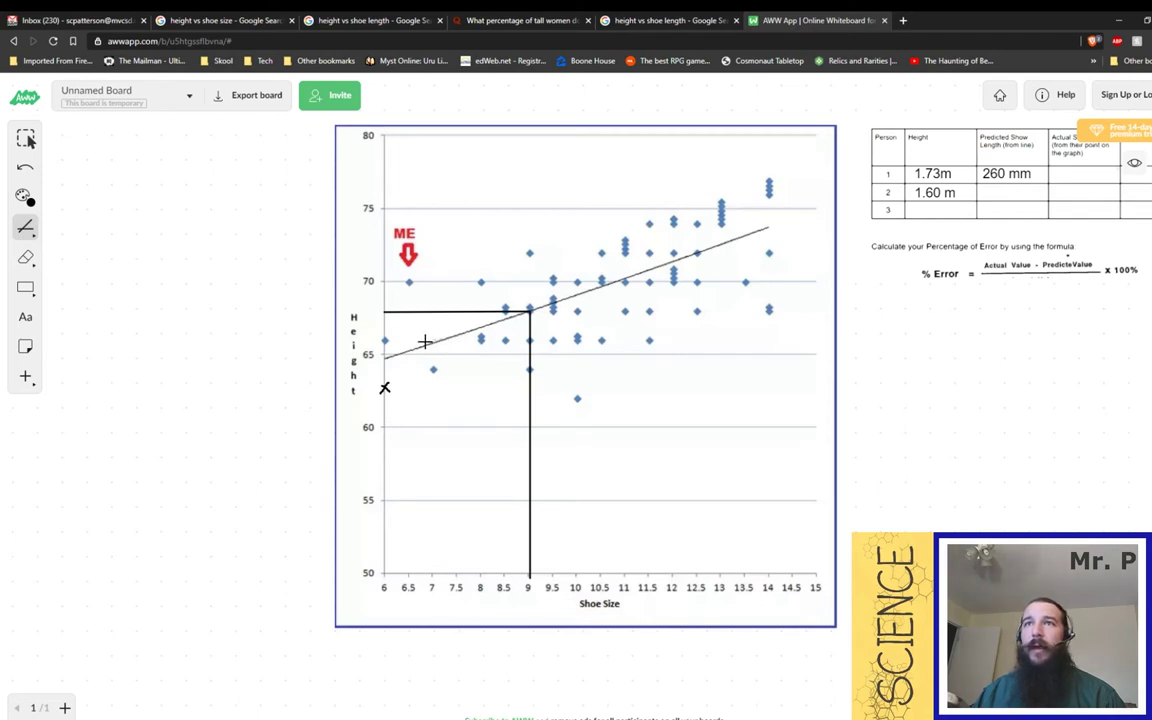
drag(380, 358, 211, 413)
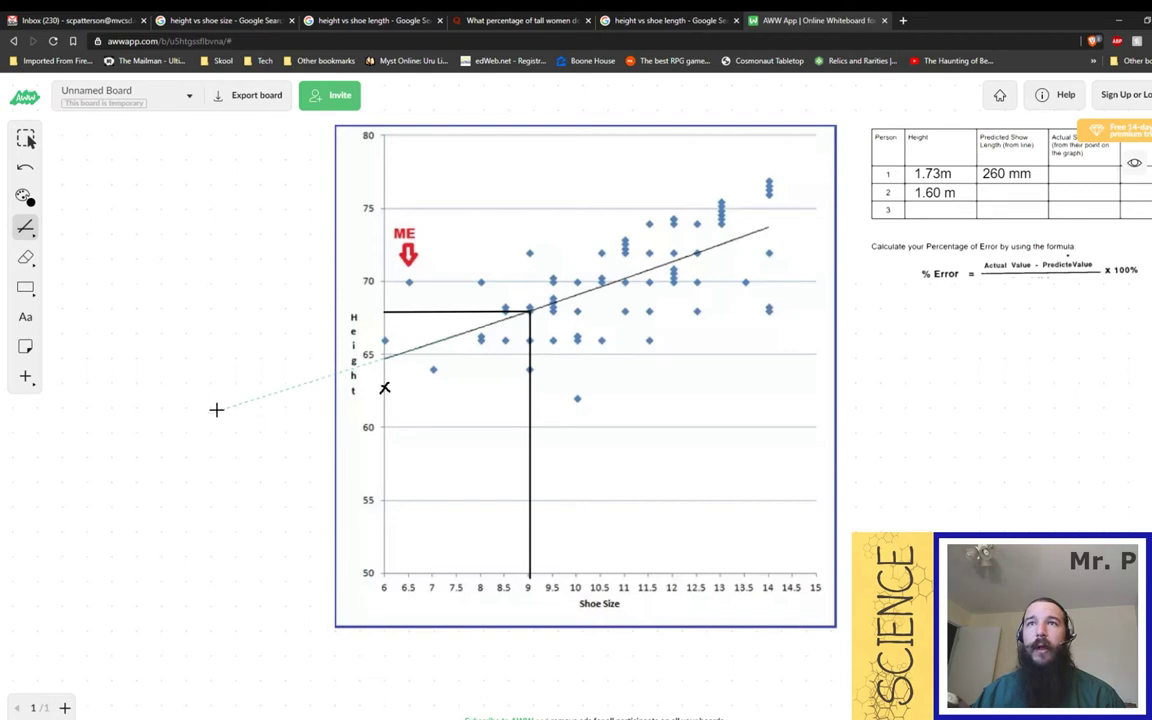
drag(393, 355, 455, 335)
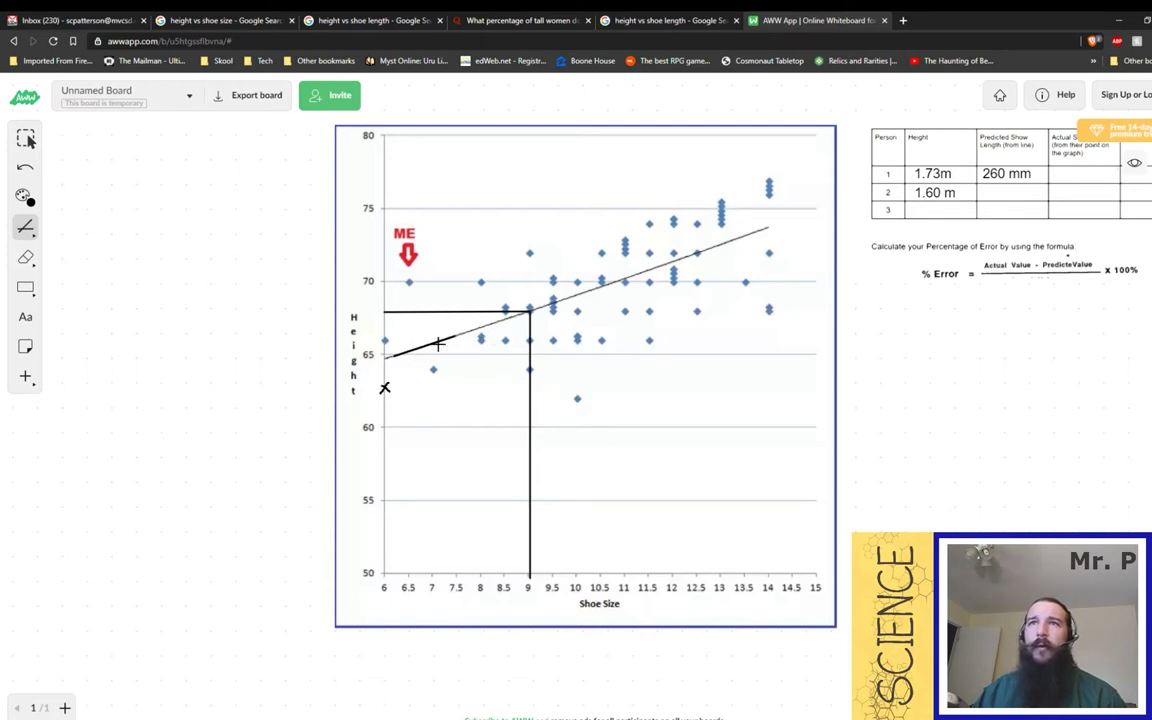
drag(414, 348, 246, 393)
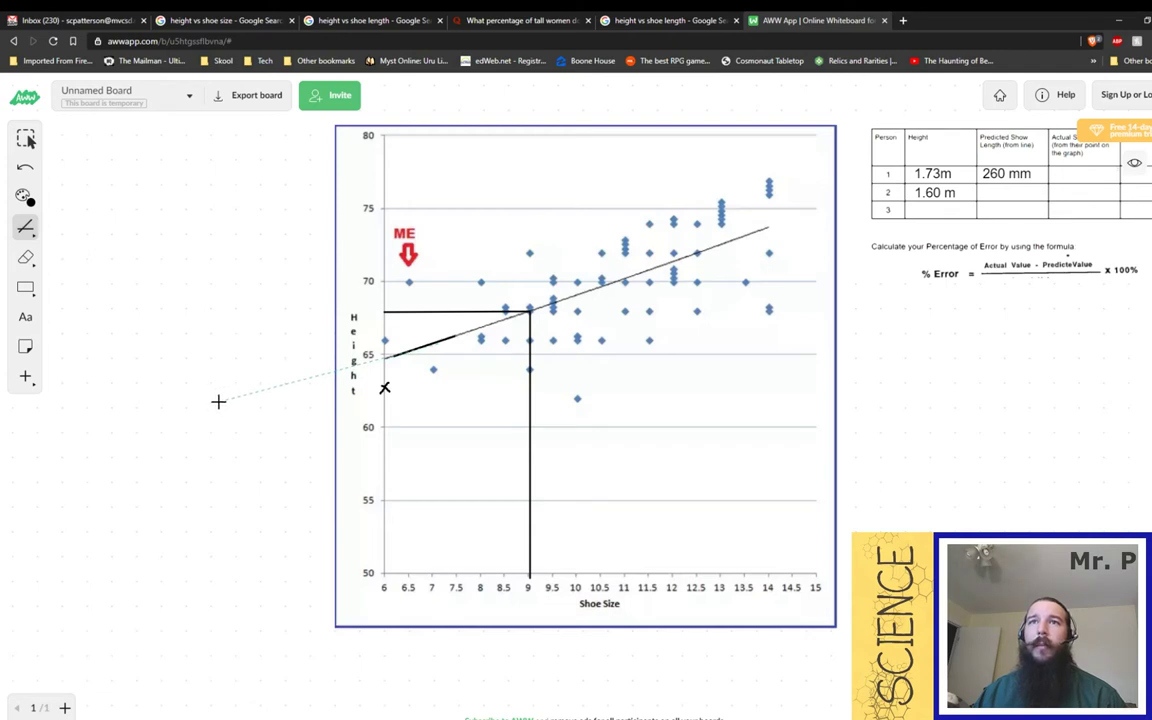
drag(218, 401, 218, 401)
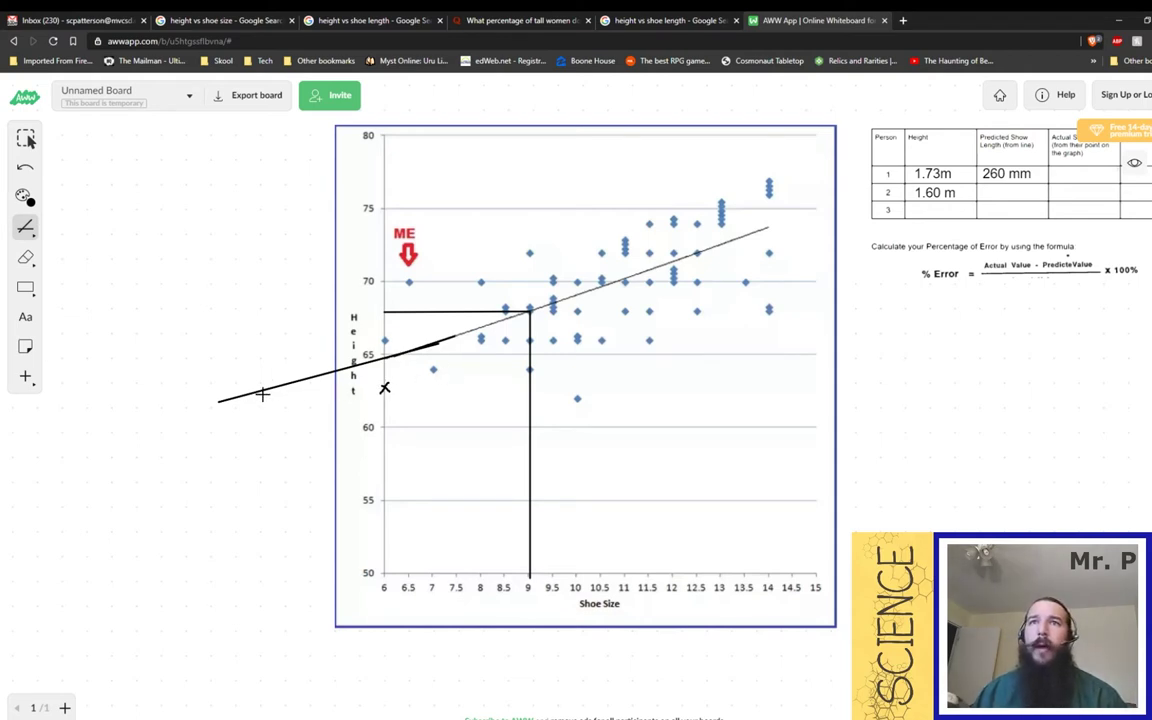
Step: Drop a vertical line from the extended trend line and extend the shoe-size axis below size 6 to meet it
drag(262, 391, 262, 580)
drag(390, 575, 212, 572)
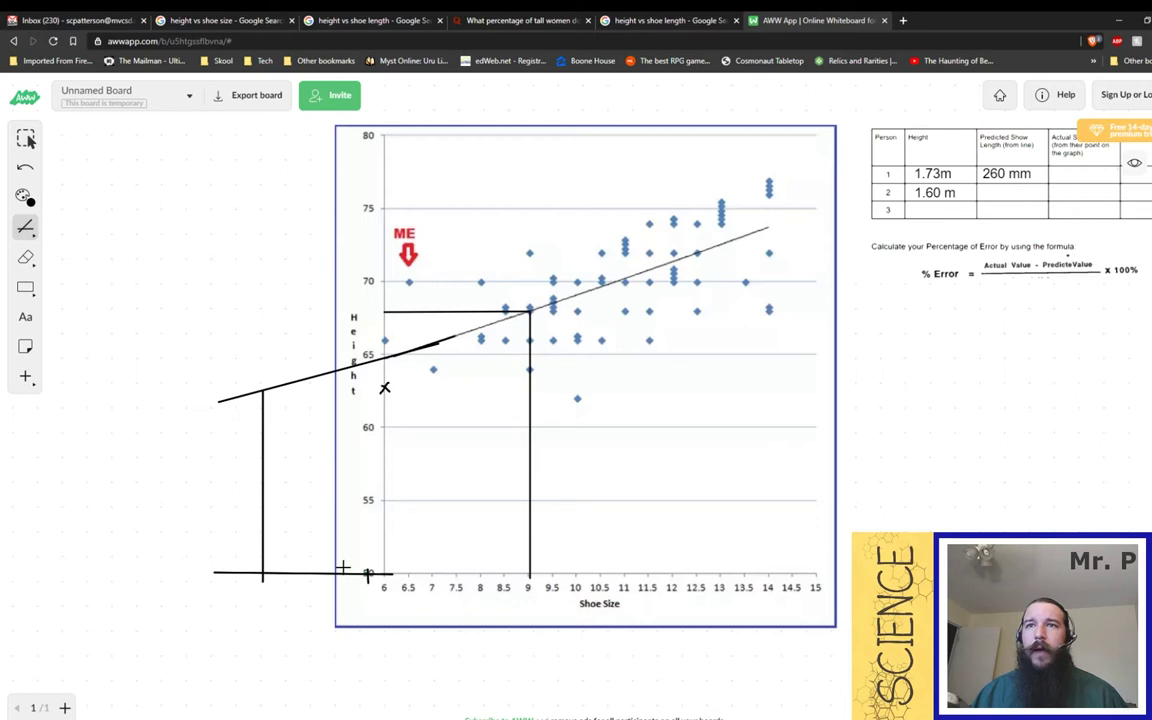
Step: Add short tick marks along the extended shoe-size axis between size 6 and the new vertical line
drag(345, 570, 345, 588)
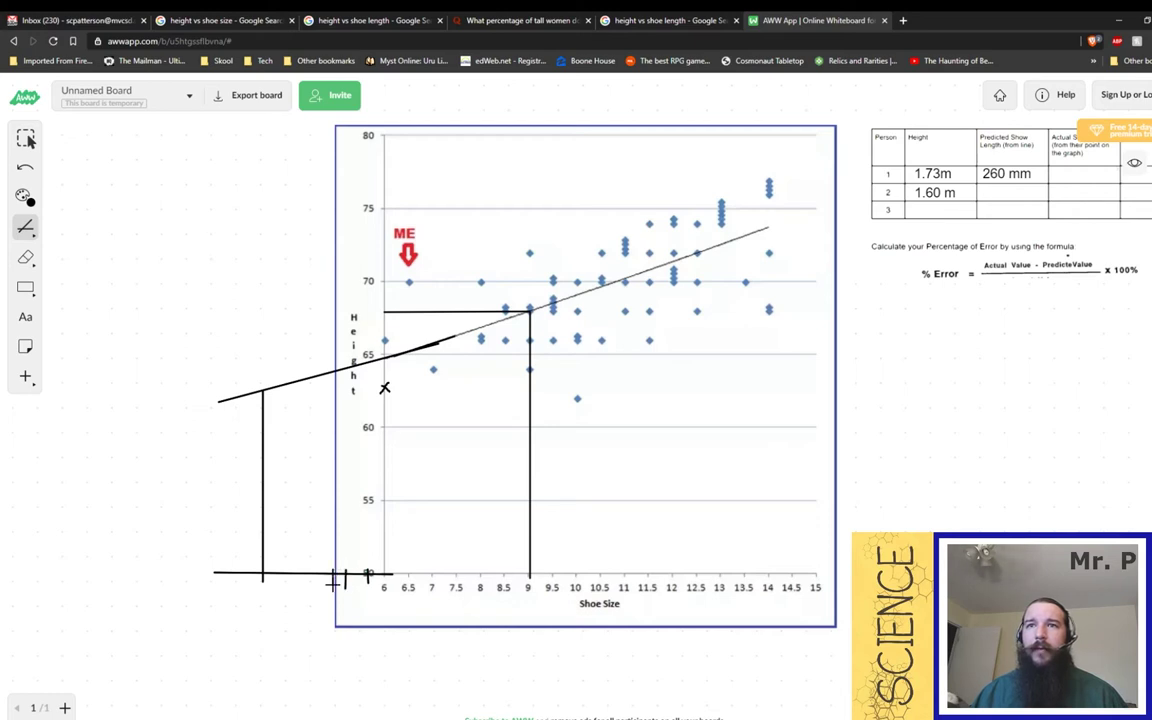
mouse_move(316, 582)
mouse_down()
mouse_move(317, 566)
mouse_move(302, 581)
mouse_up()
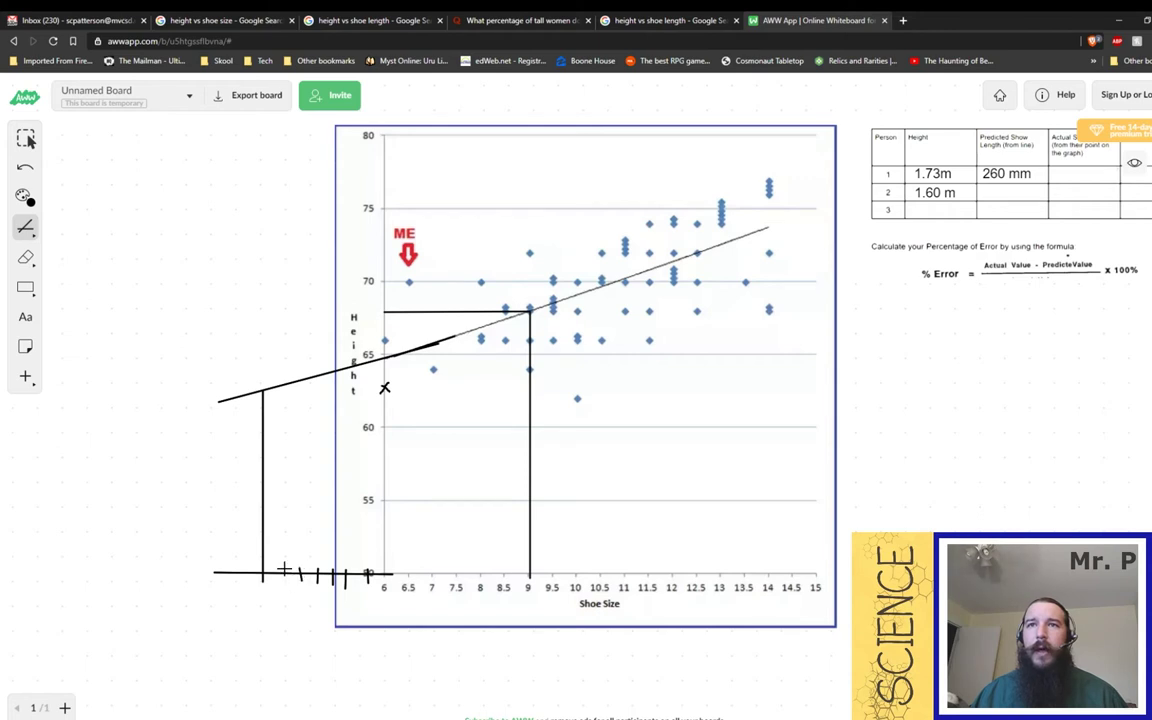
drag(271, 567, 271, 582)
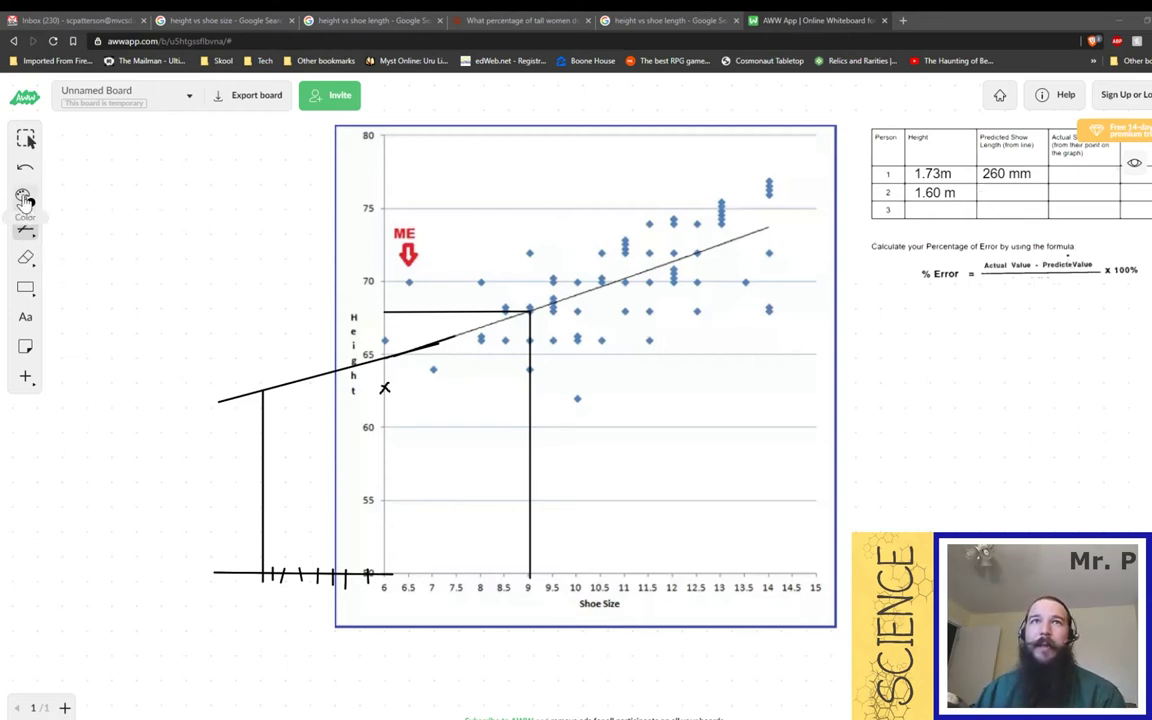
Step: Move the calculator to the free area beneath the percent error formula
click(25, 138)
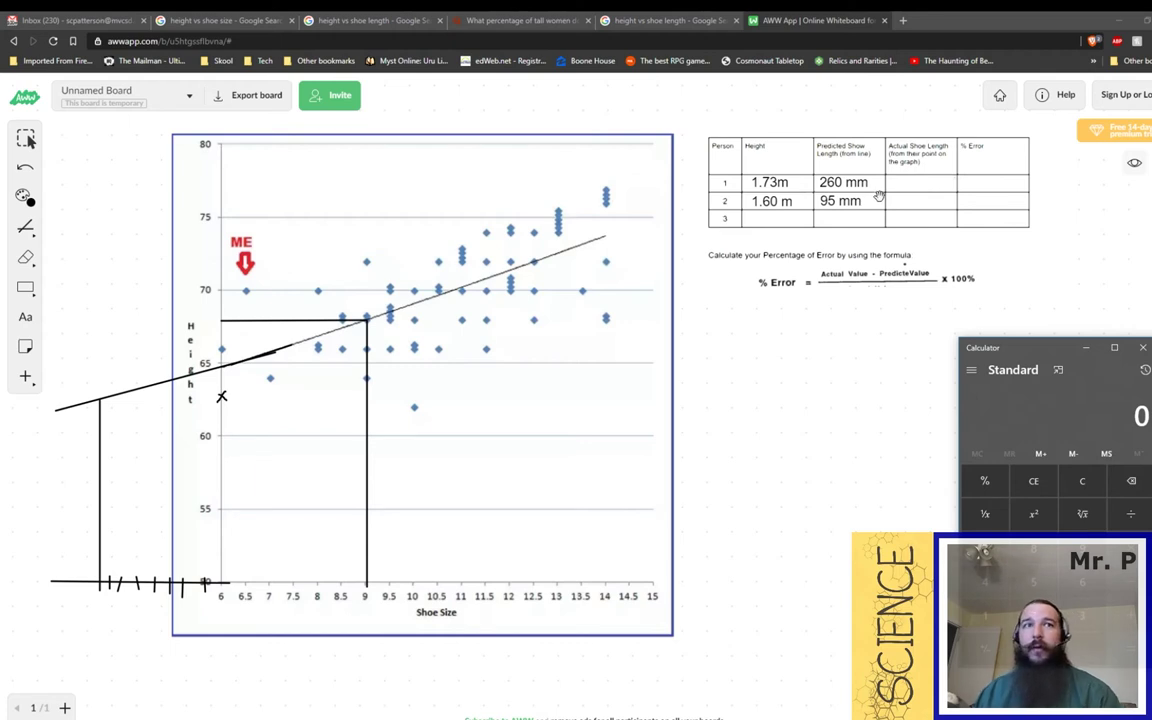
drag(1033, 358, 713, 403)
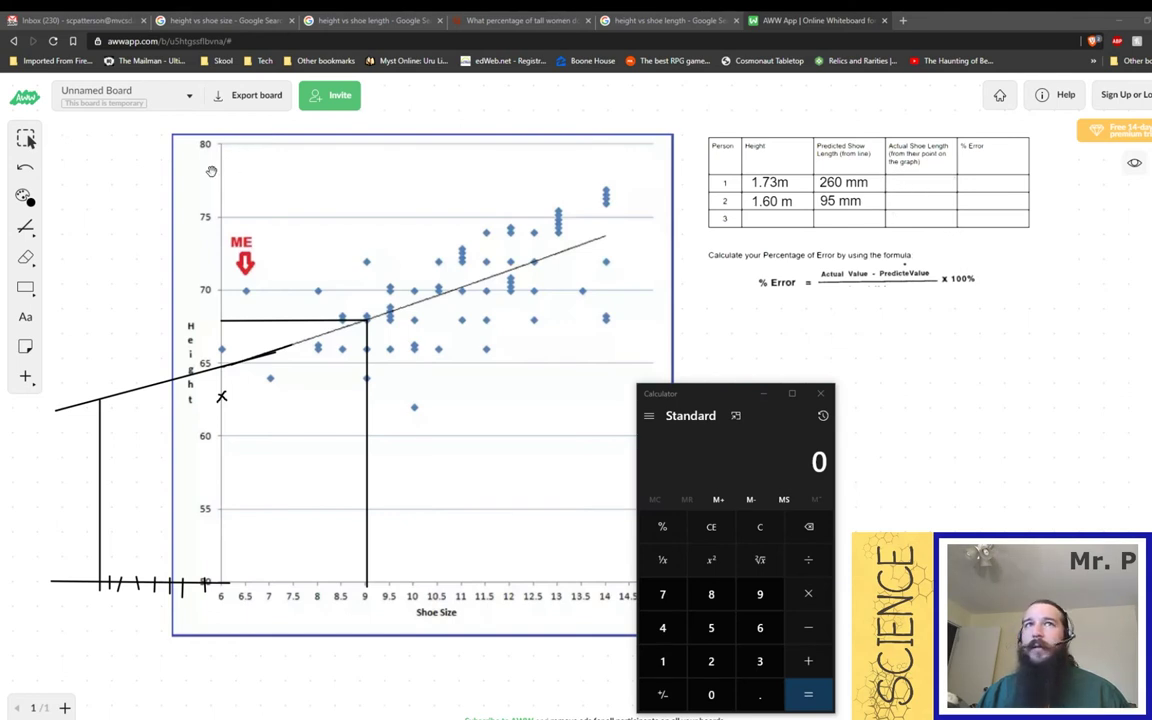
Step: Fill in the actual shoe lengths in the table: 273 mm for person 1 and 244 mm for person 2
click(27, 318)
click(896, 184)
text(2)
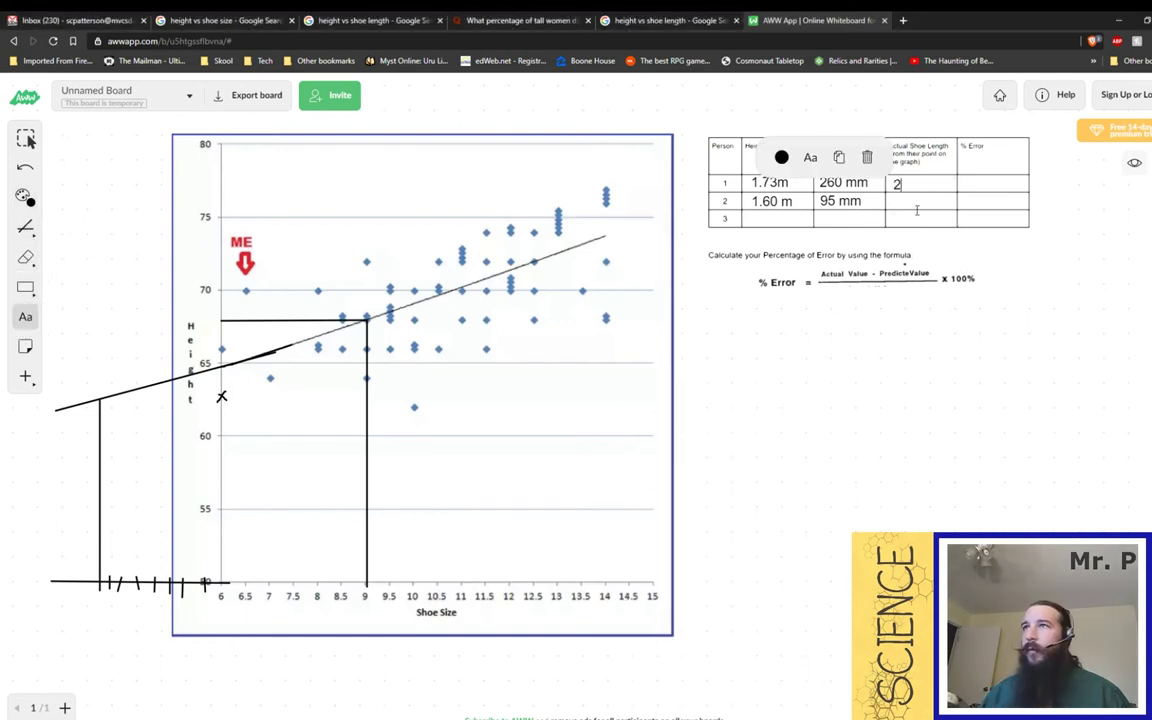
text(73 mm)
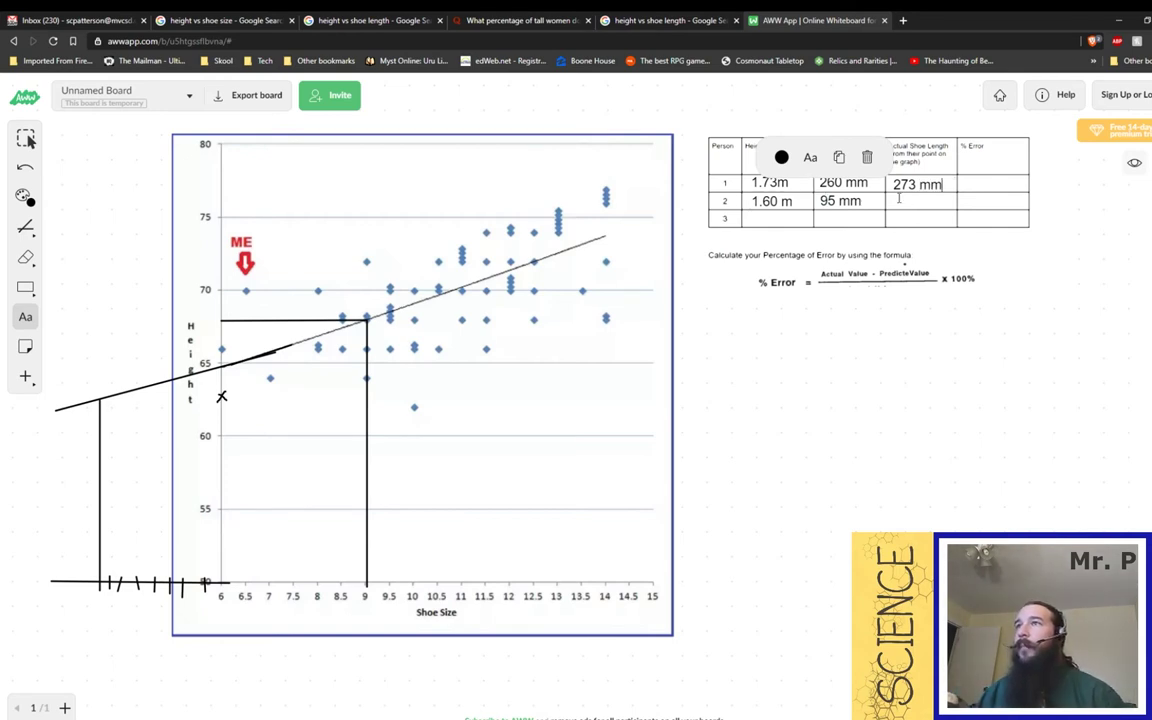
click(895, 199)
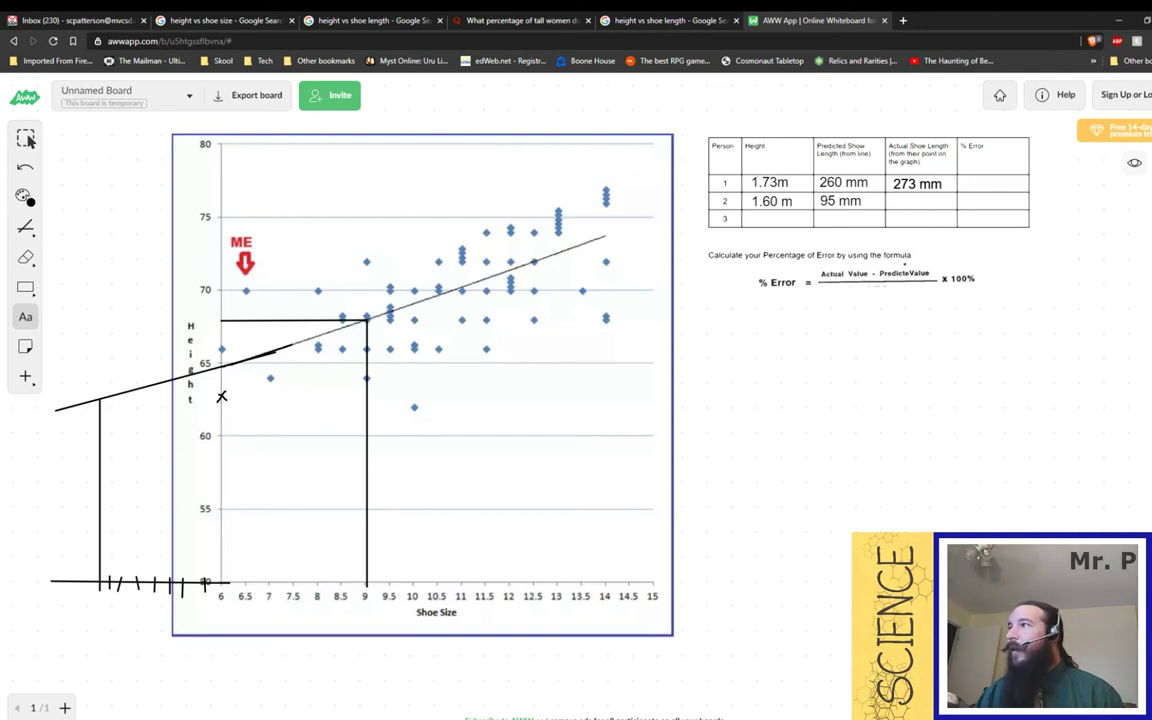
click(893, 201)
text(244)
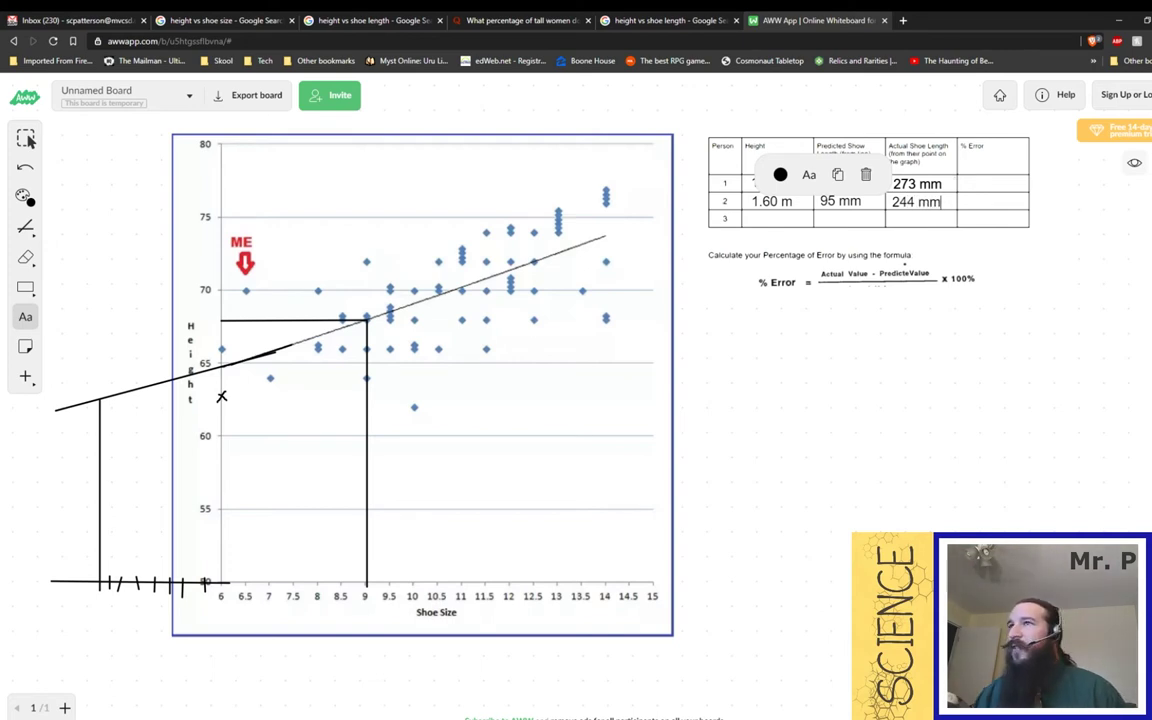
click(690, 352)
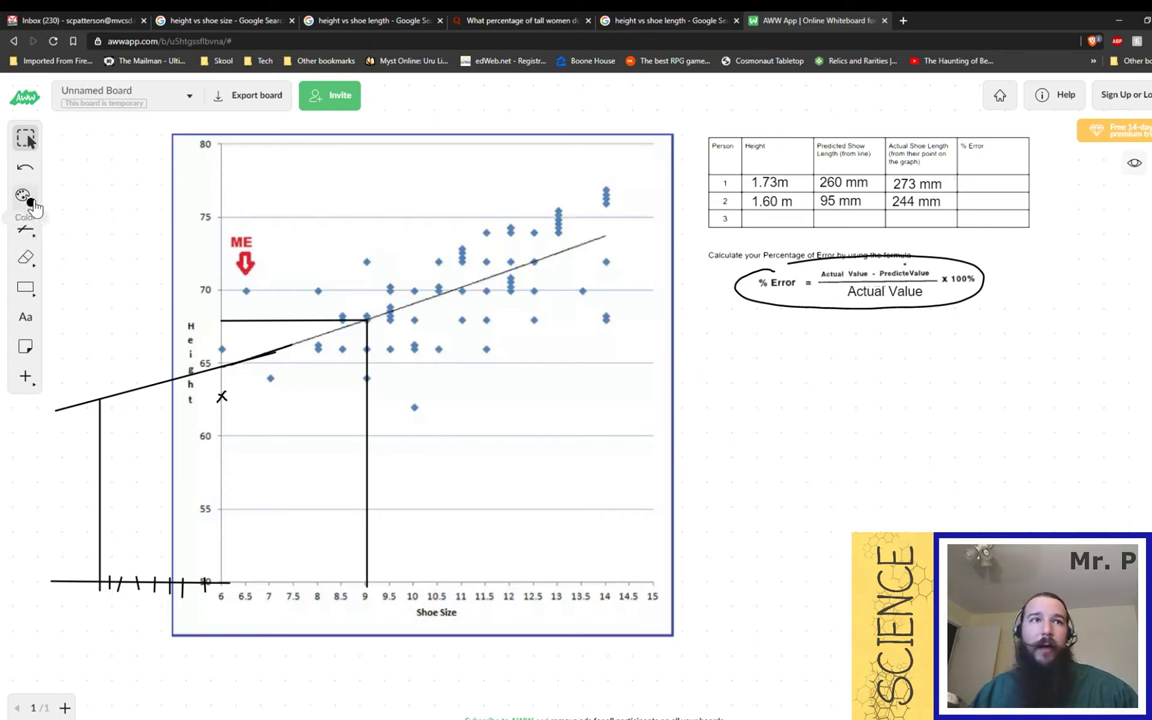
click(25, 287)
drag(878, 138, 959, 227)
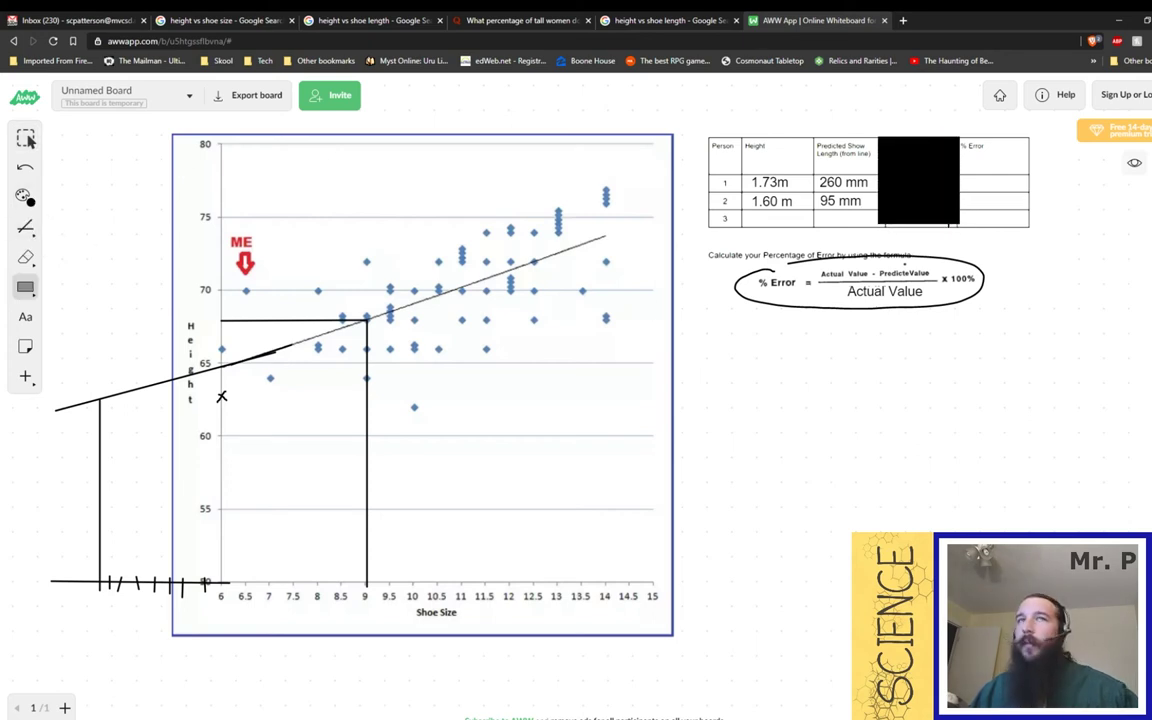
key(ctrl+z)
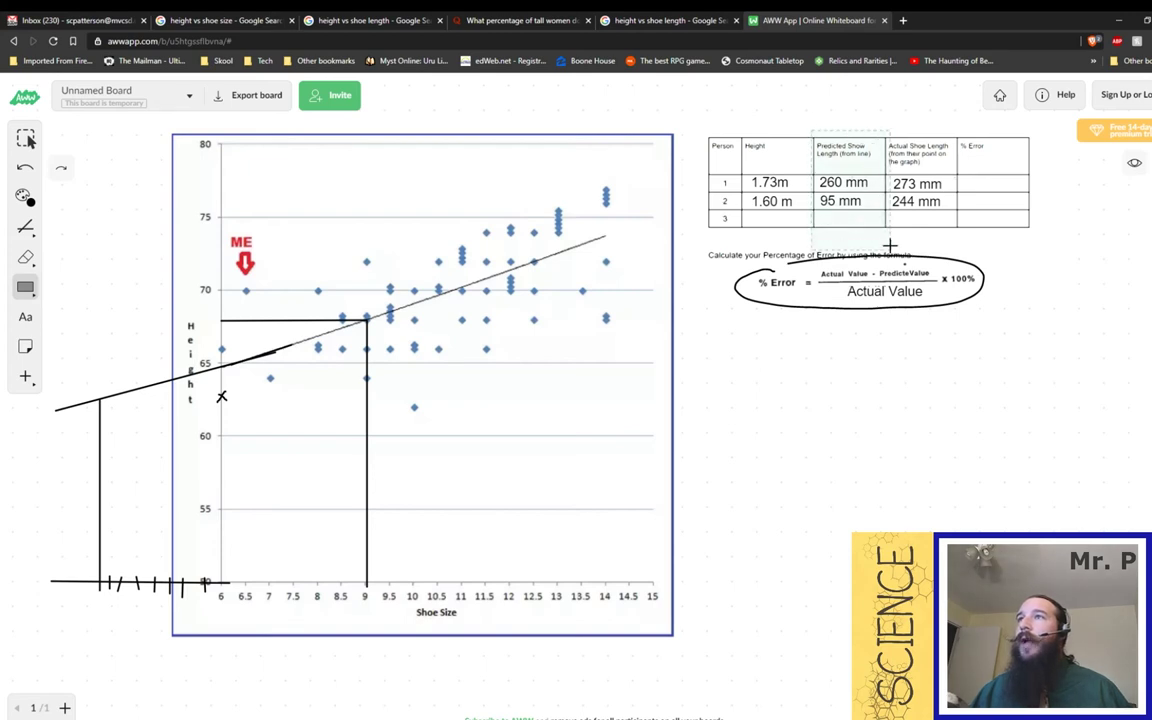
drag(812, 116, 959, 234)
key(ctrl+z)
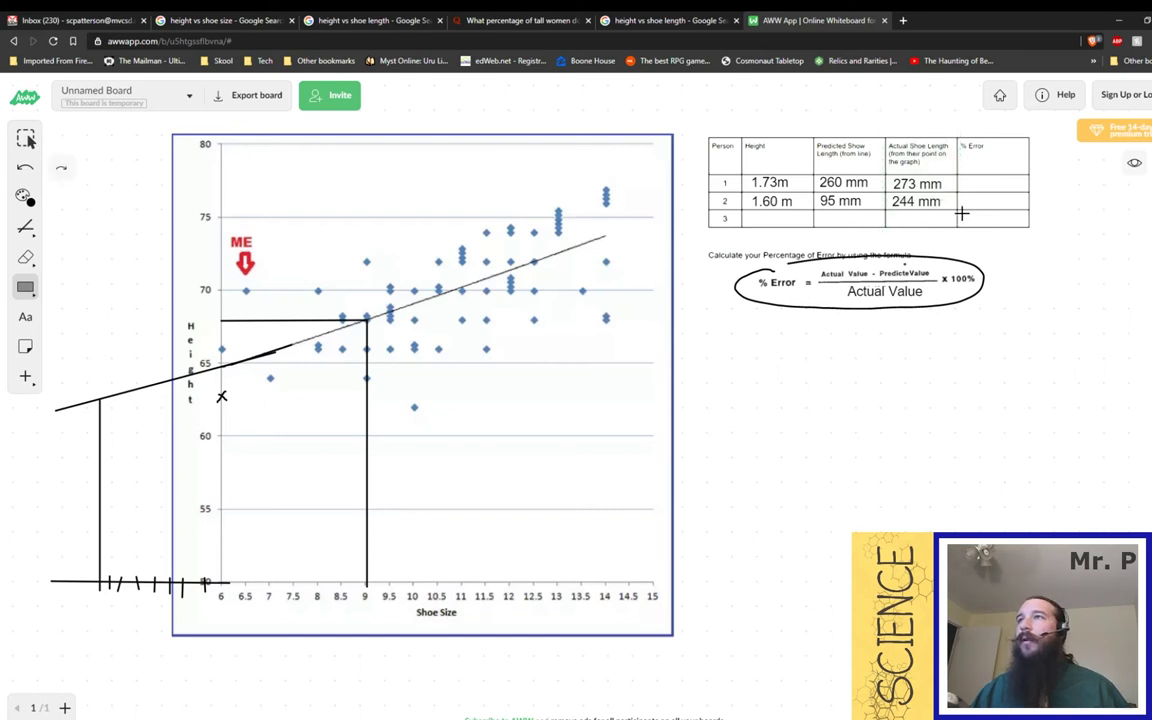
drag(938, 263, 982, 290)
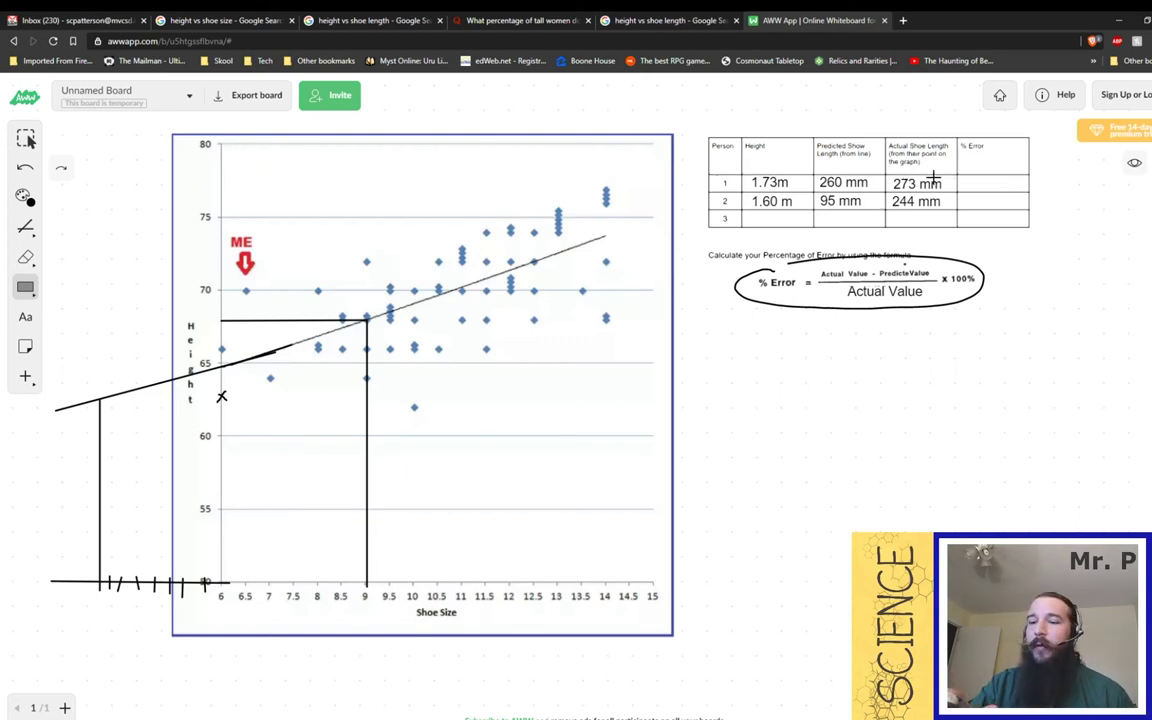
Step: Handwrite the subtraction 273 - 260 below the circled percent error formula and bring up the calculator
mouse_move(714, 337)
mouse_down()
mouse_move(757, 367)
mouse_move(796, 372)
mouse_up()
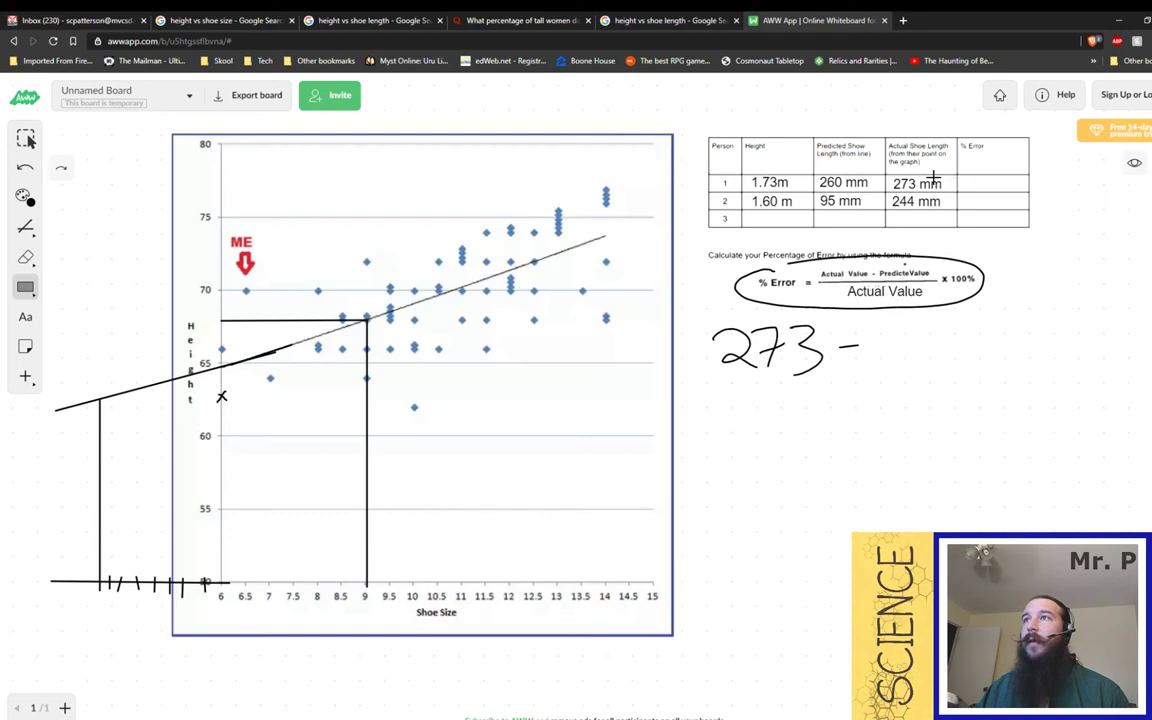
drag(862, 342, 895, 368)
mouse_move(918, 323)
mouse_down()
mouse_move(906, 356)
mouse_move(943, 324)
mouse_up()
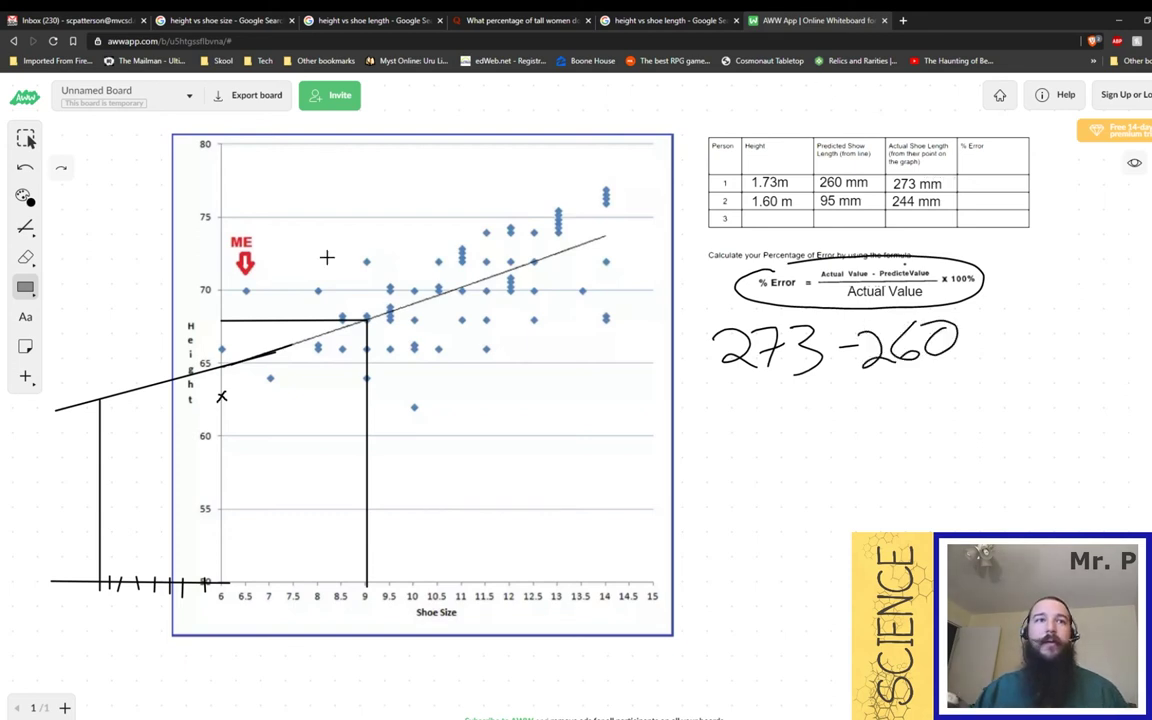
key(XF86Calculator)
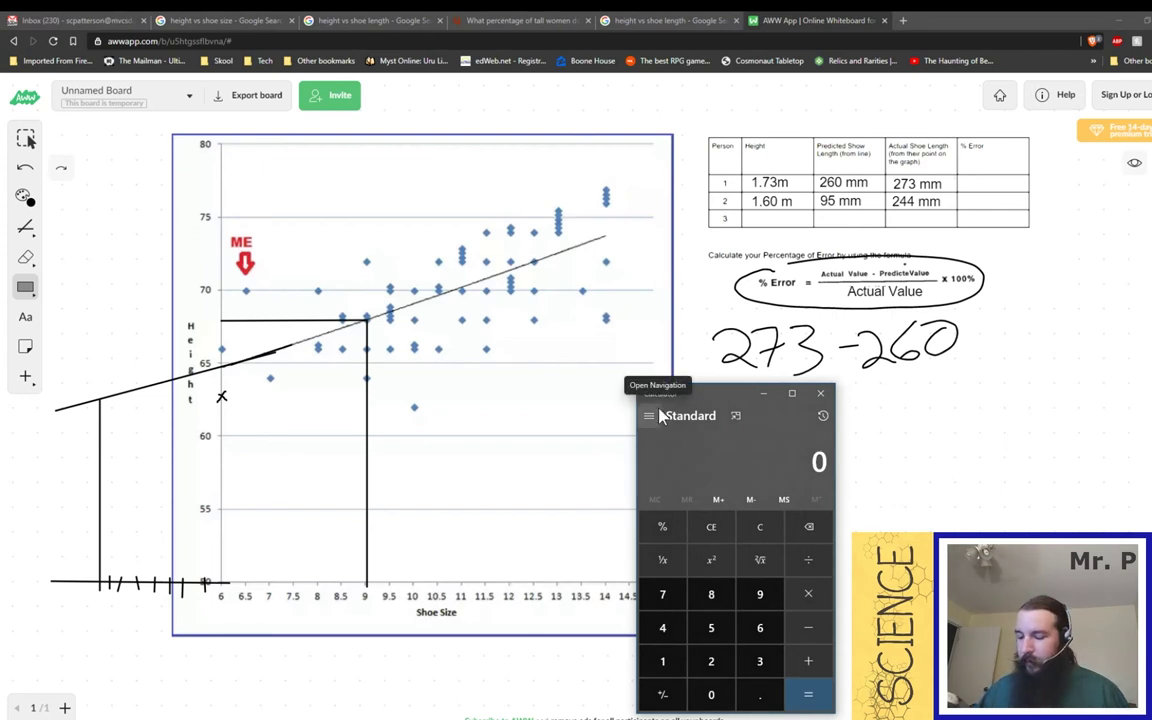
Step: Calculate 273 - 260 in the calculator, and divide the difference of 13 by 273
text(273 - 260)
key(Return)
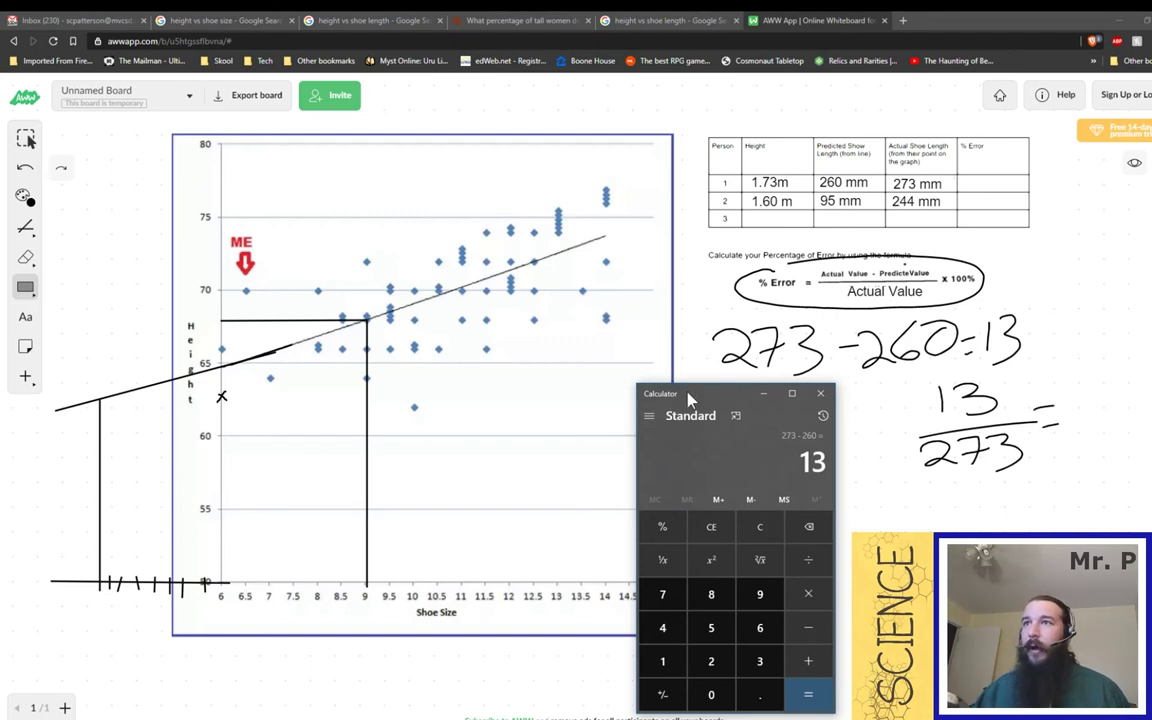
key(slash)
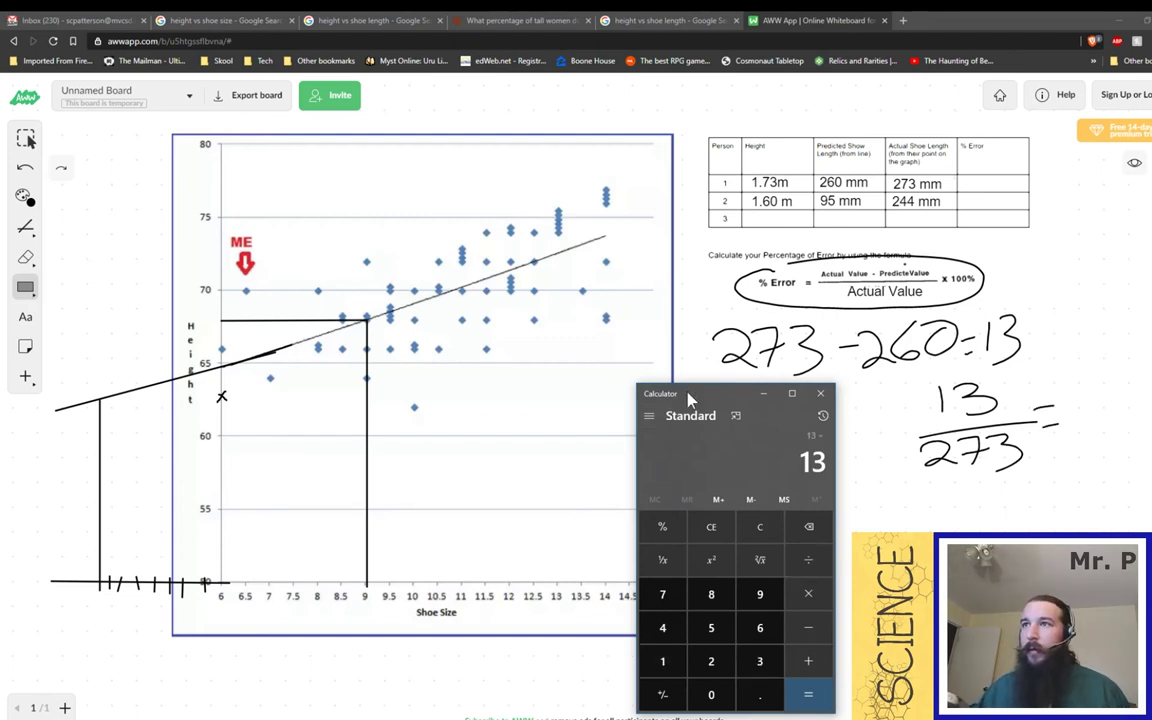
text(273)
key(Return)
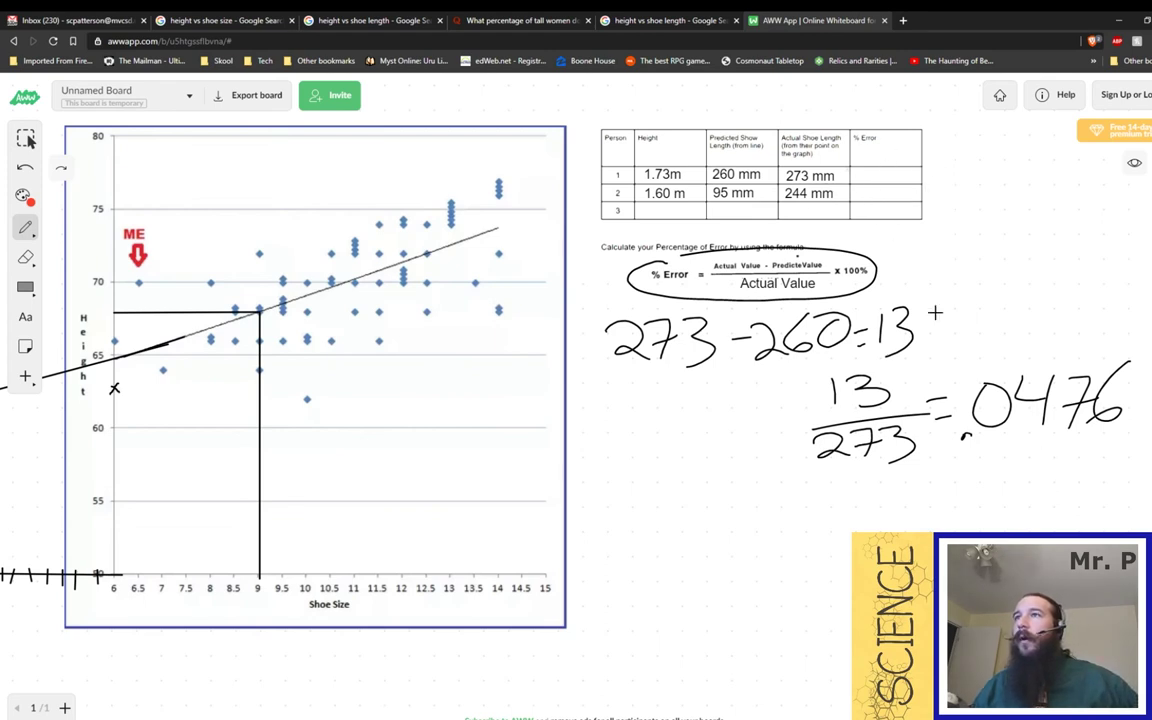
Step: Mark the × 100% factor and the two-place decimal shift of .0476 in red, and handwrite 4.76% as person 1's percent error
drag(851, 257, 849, 259)
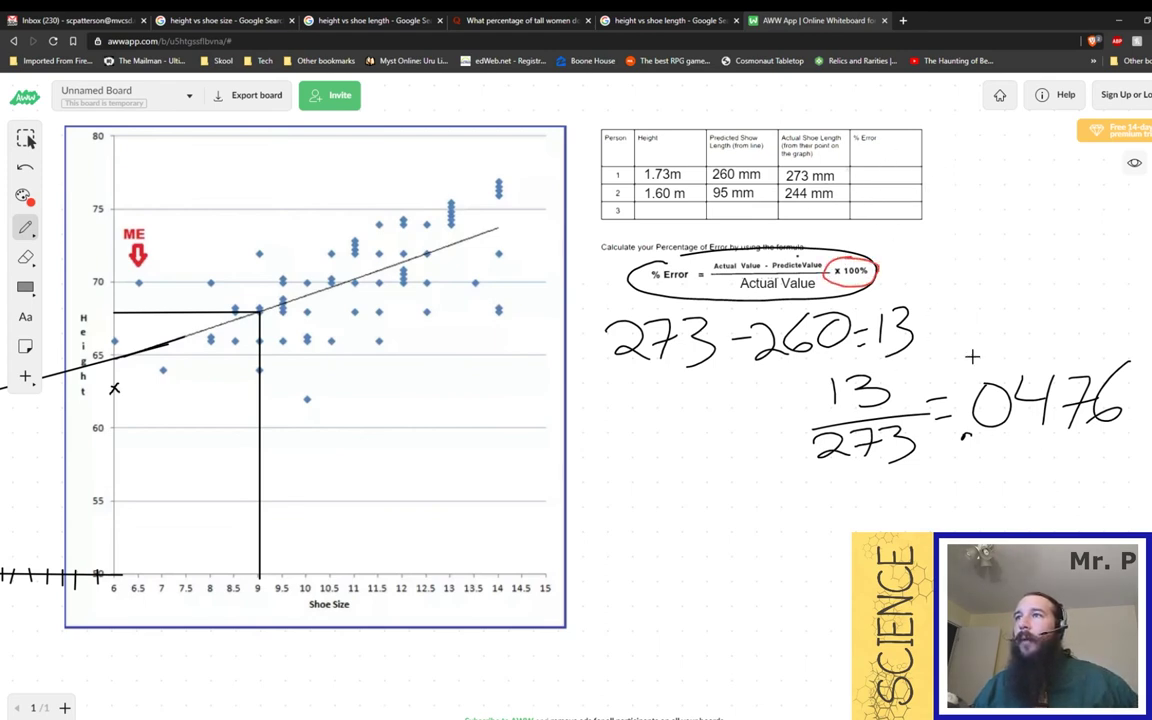
mouse_move(966, 437)
mouse_down()
mouse_move(975, 447)
mouse_move(1016, 431)
mouse_move(1036, 440)
mouse_move(1058, 424)
mouse_up()
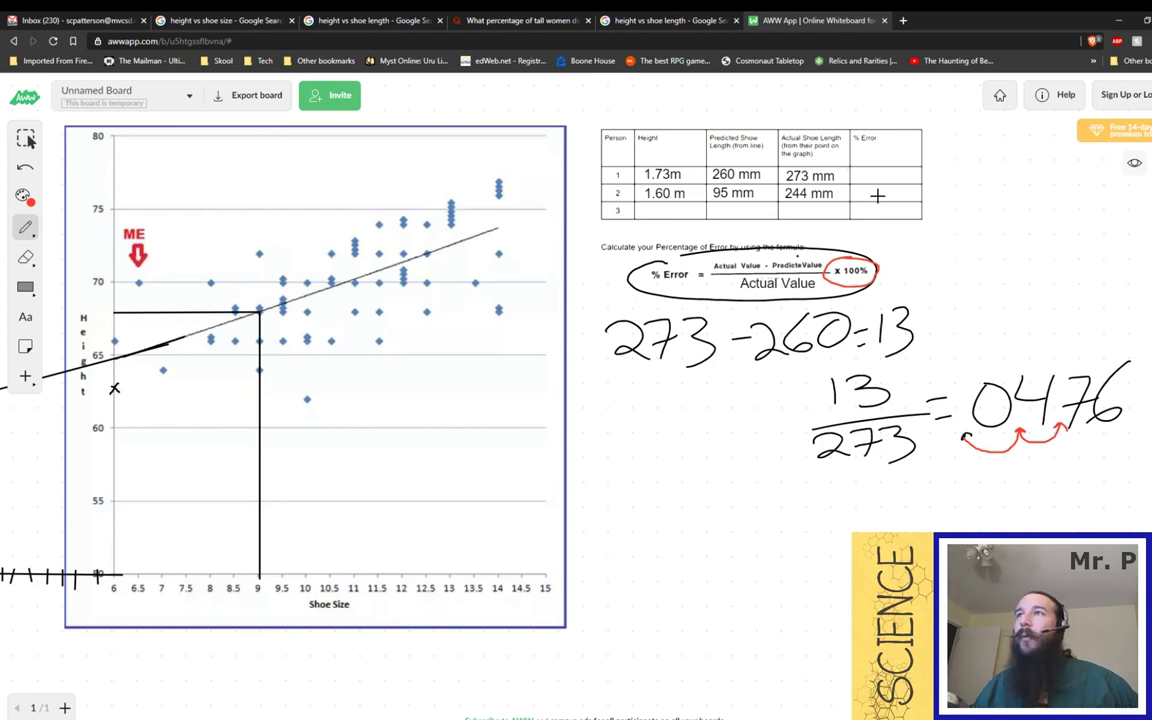
mouse_move(859, 168)
mouse_down()
mouse_move(866, 183)
mouse_move(890, 177)
mouse_up()
click(873, 181)
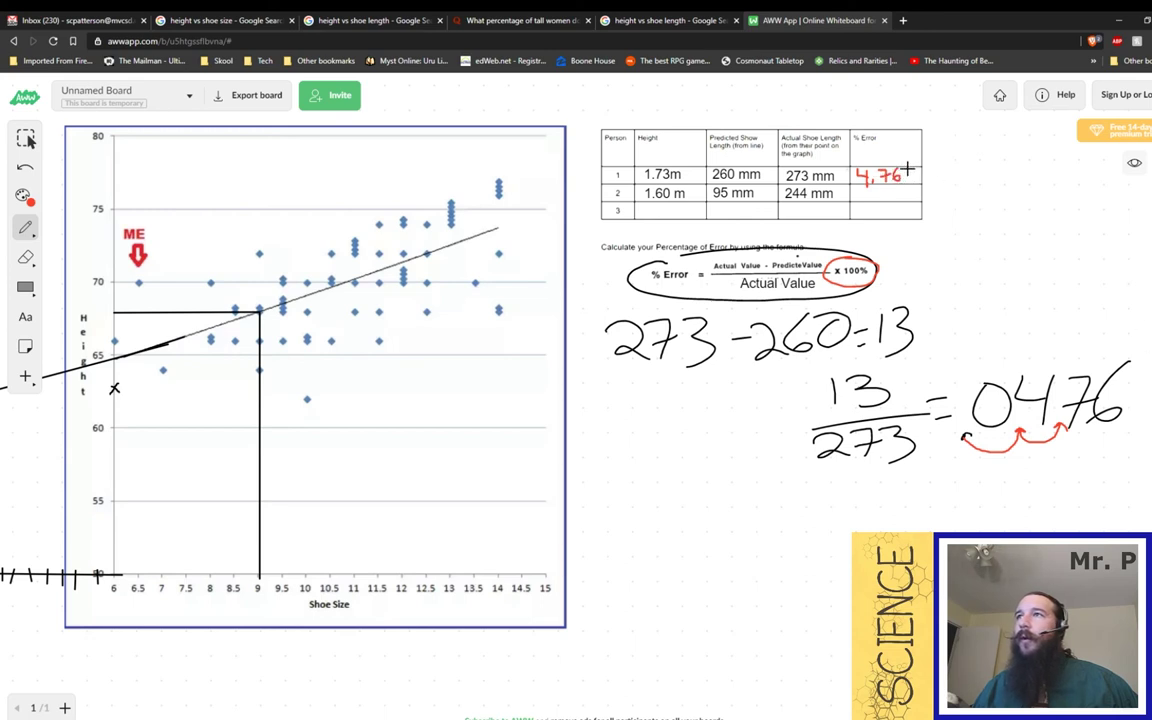
mouse_move(914, 169)
mouse_down()
mouse_move(905, 182)
mouse_move(906, 172)
mouse_up()
drag(913, 178, 914, 181)
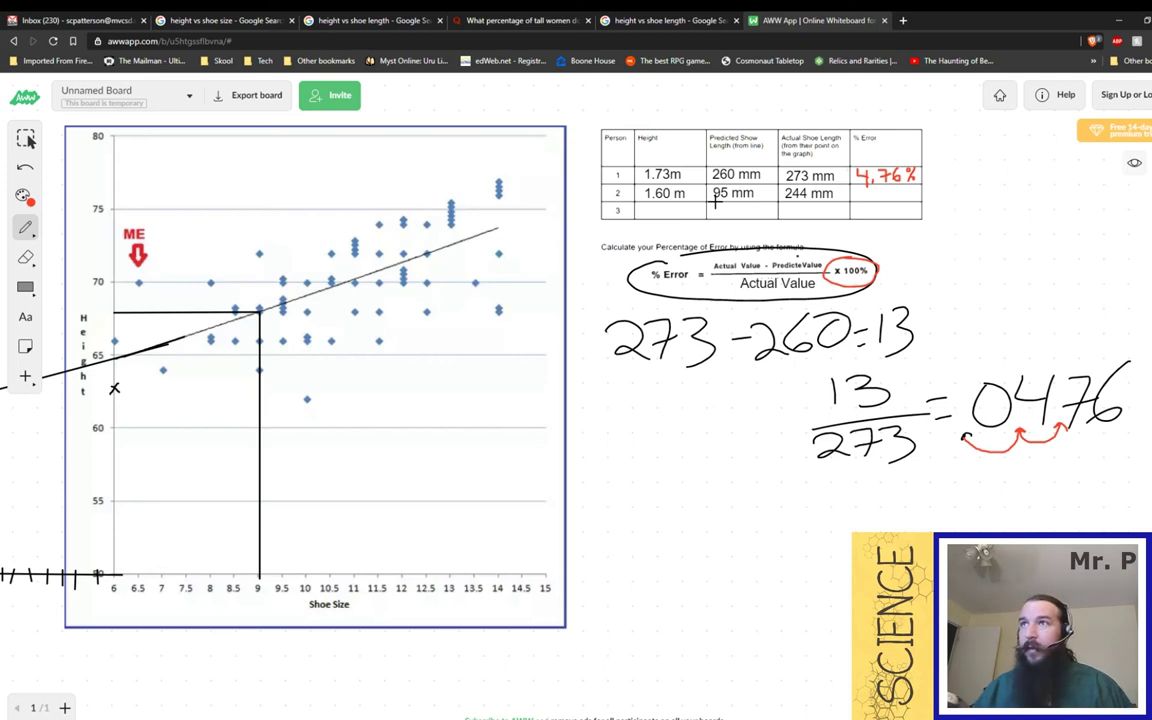
Step: Bring up the calculator and handwrite the subtraction 244 - 95 in black below the percent error formula
key(alt+Tab)
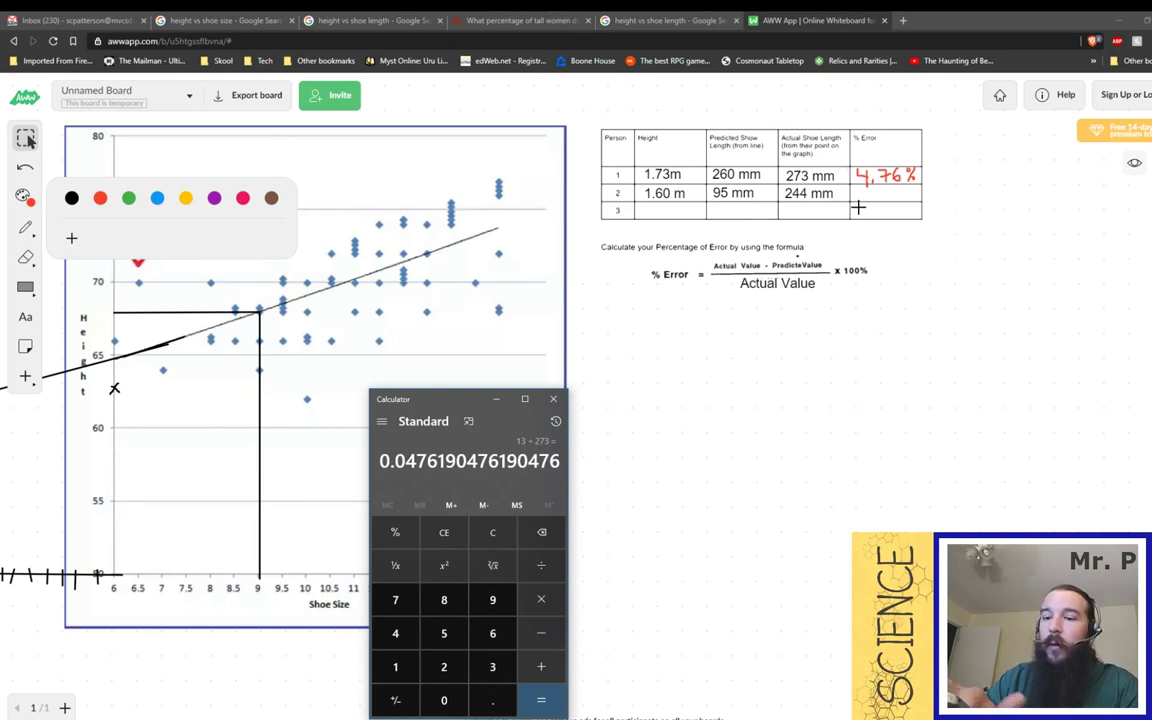
drag(634, 314, 668, 339)
mouse_move(690, 306)
mouse_down()
mouse_move(697, 340)
mouse_move(722, 340)
mouse_up()
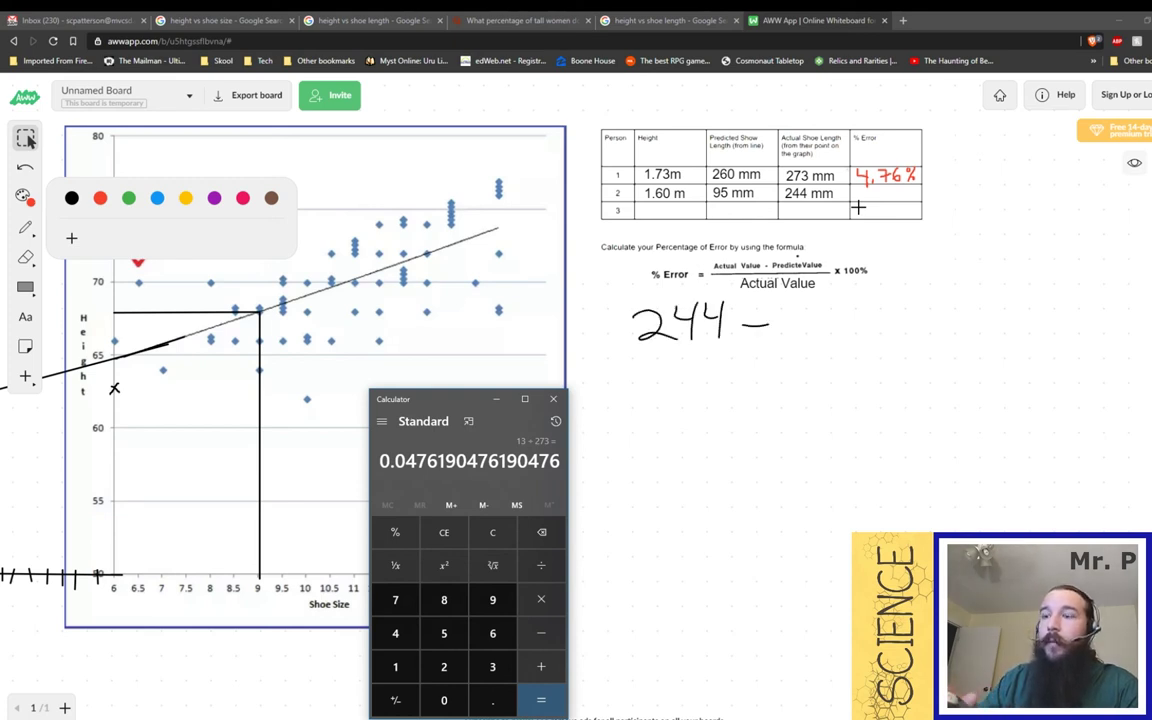
mouse_move(784, 310)
mouse_down()
mouse_move(783, 340)
mouse_move(795, 342)
mouse_up()
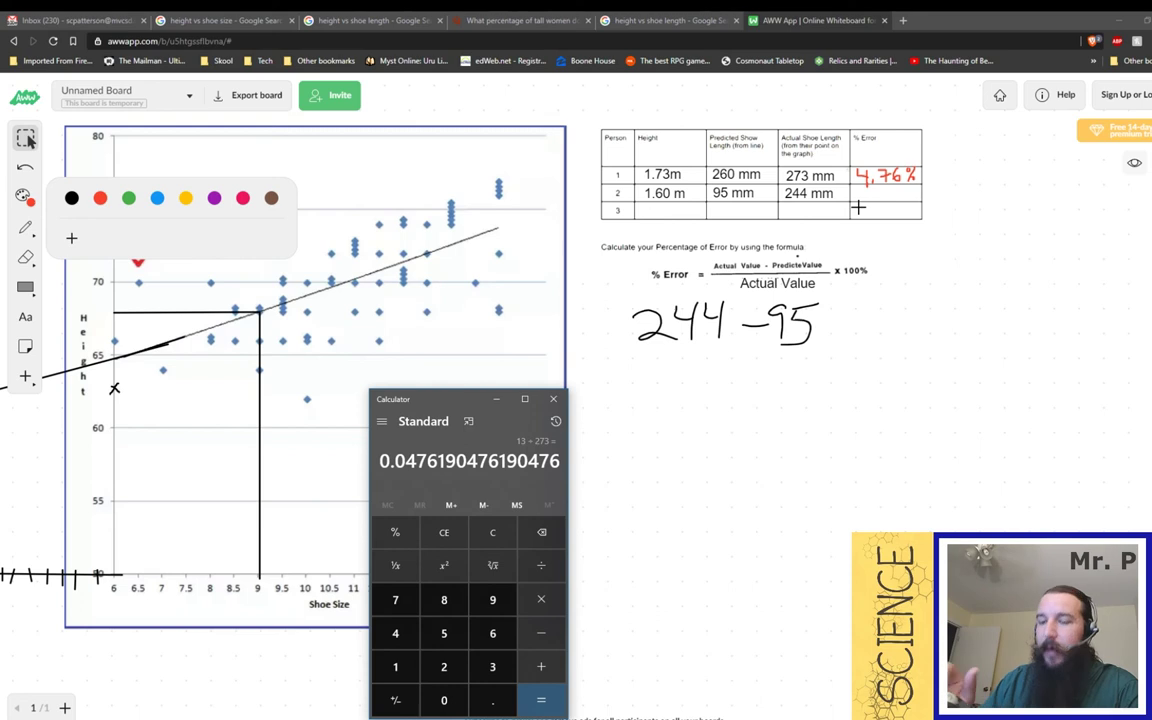
Step: Calculate 244 - 95 in the calculator and handwrite = 149 after the subtraction on the whiteboard
text(244-95)
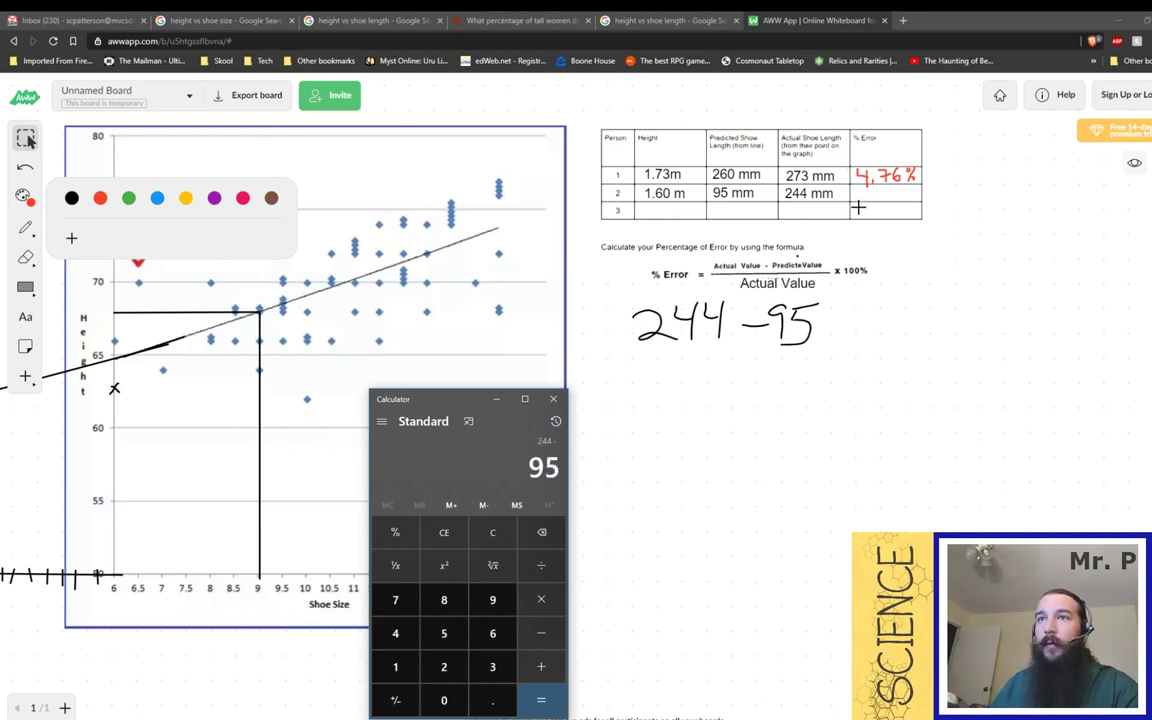
key(Return)
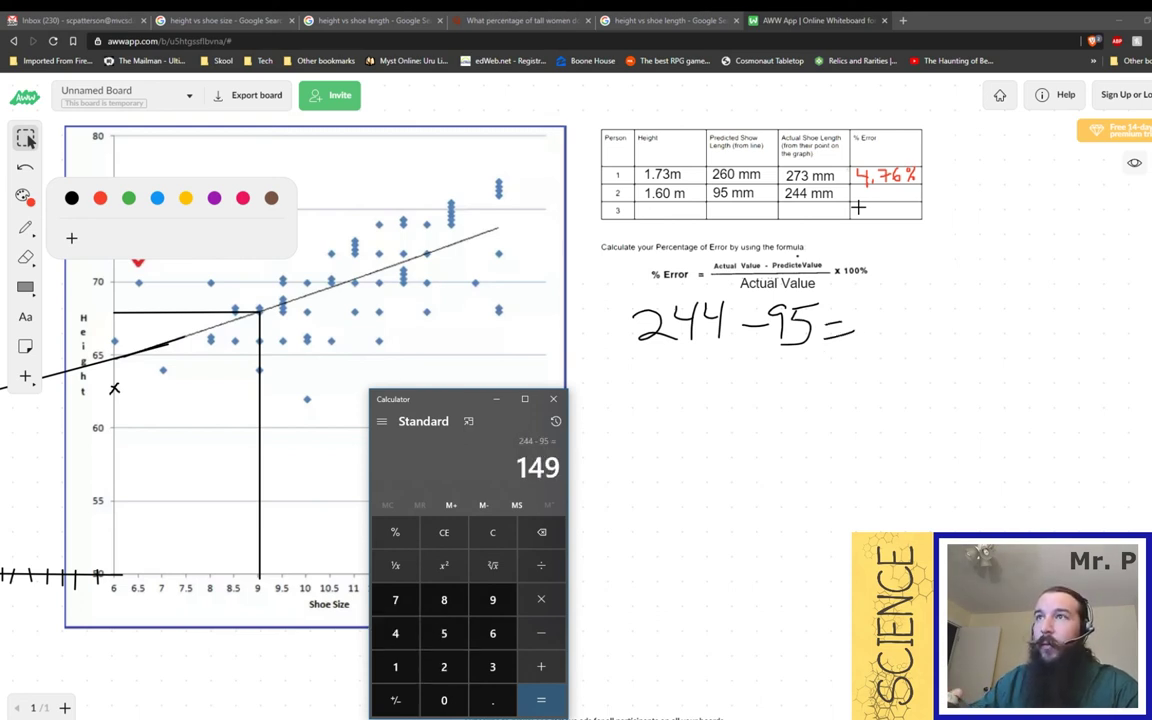
mouse_move(856, 300)
mouse_down()
mouse_move(855, 340)
mouse_move(891, 314)
mouse_up()
mouse_move(888, 294)
mouse_down()
mouse_move(887, 340)
mouse_move(911, 336)
mouse_up()
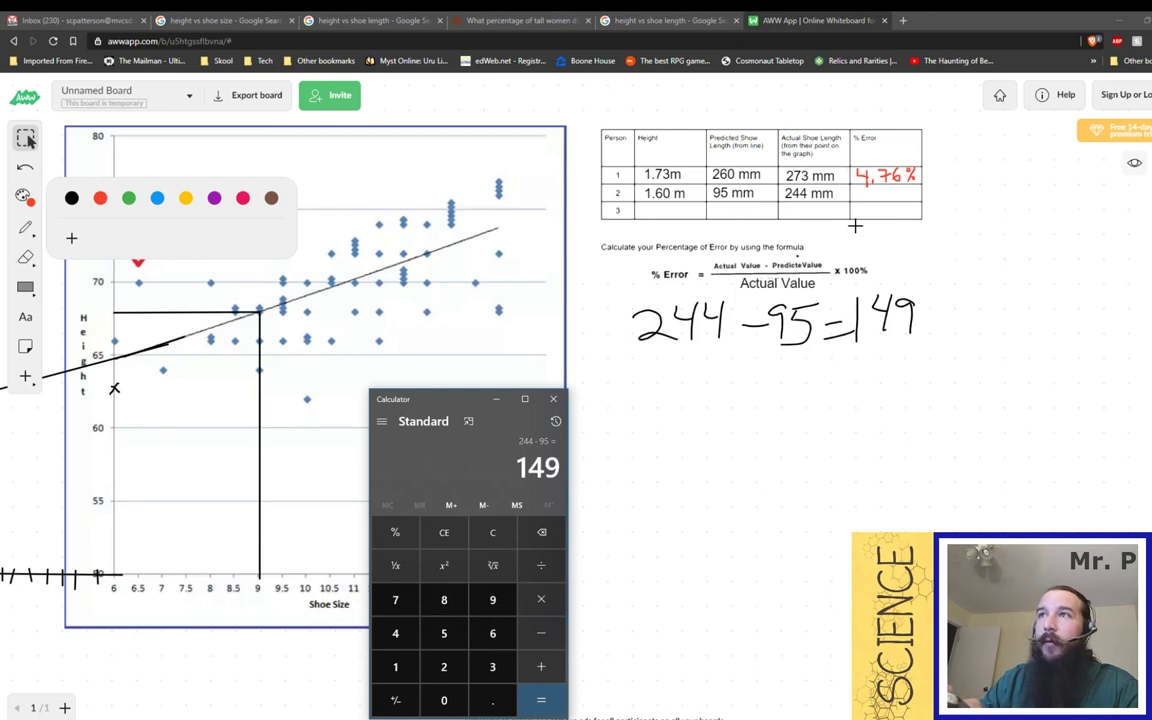
Step: Handwrite the fraction 149 over 244 beneath the subtraction line
mouse_move(671, 366)
mouse_down()
mouse_move(673, 398)
mouse_move(703, 382)
mouse_move(700, 398)
mouse_move(738, 394)
mouse_up()
drag(650, 412, 783, 383)
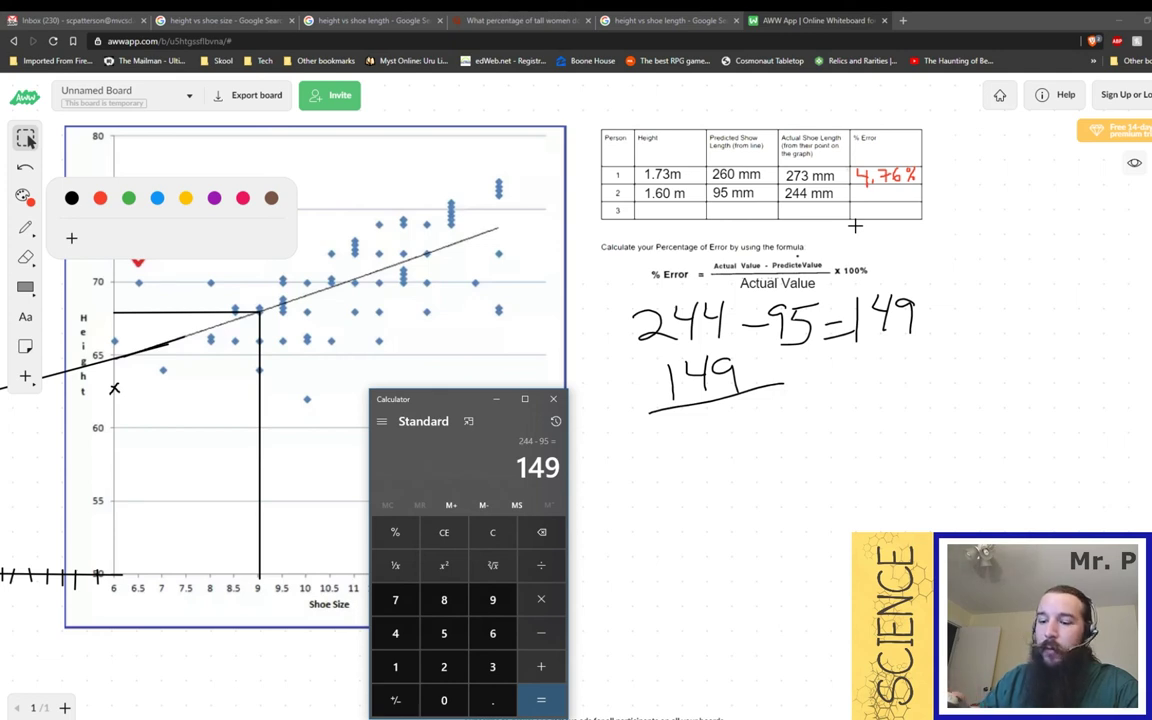
drag(670, 421, 702, 437)
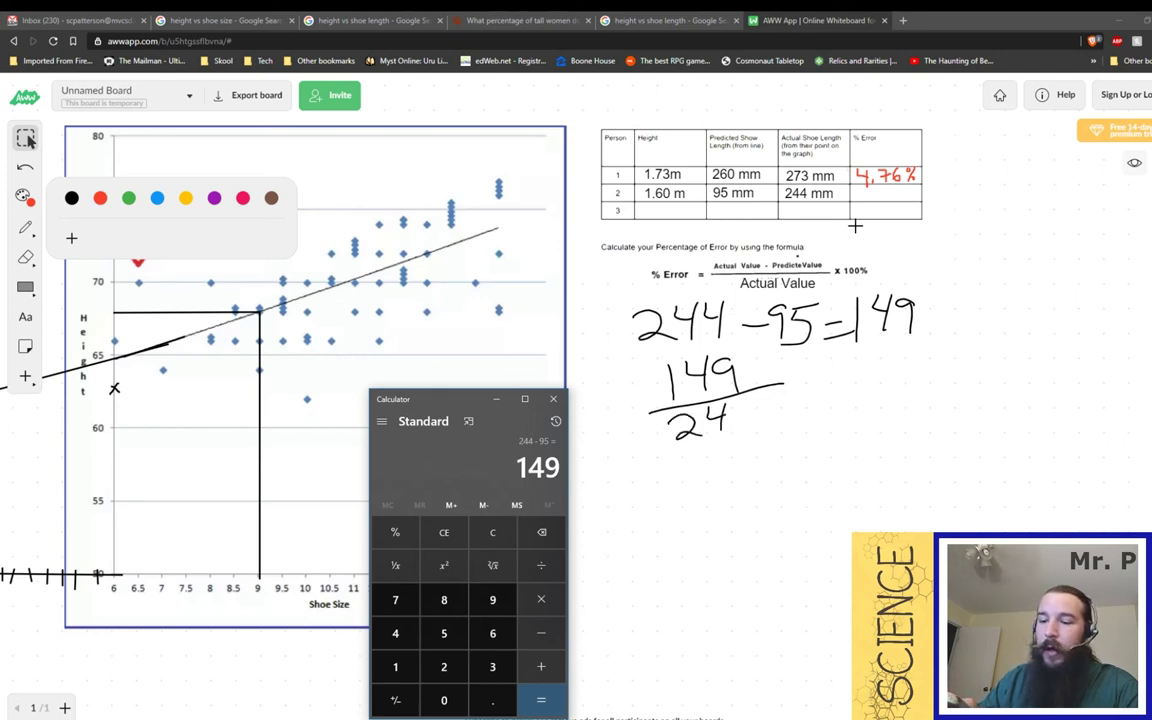
drag(748, 398, 745, 434)
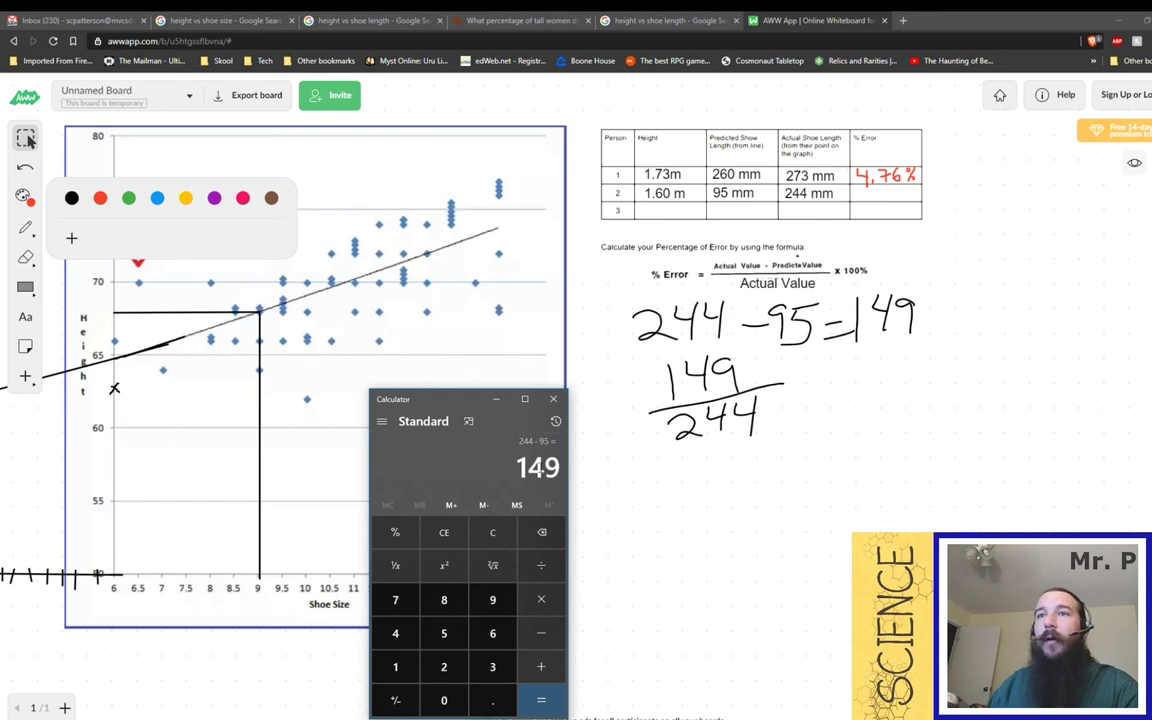
Step: Divide 149 by 244 in the calculator
click(500, 543)
drag(469, 405, 477, 404)
text(149)
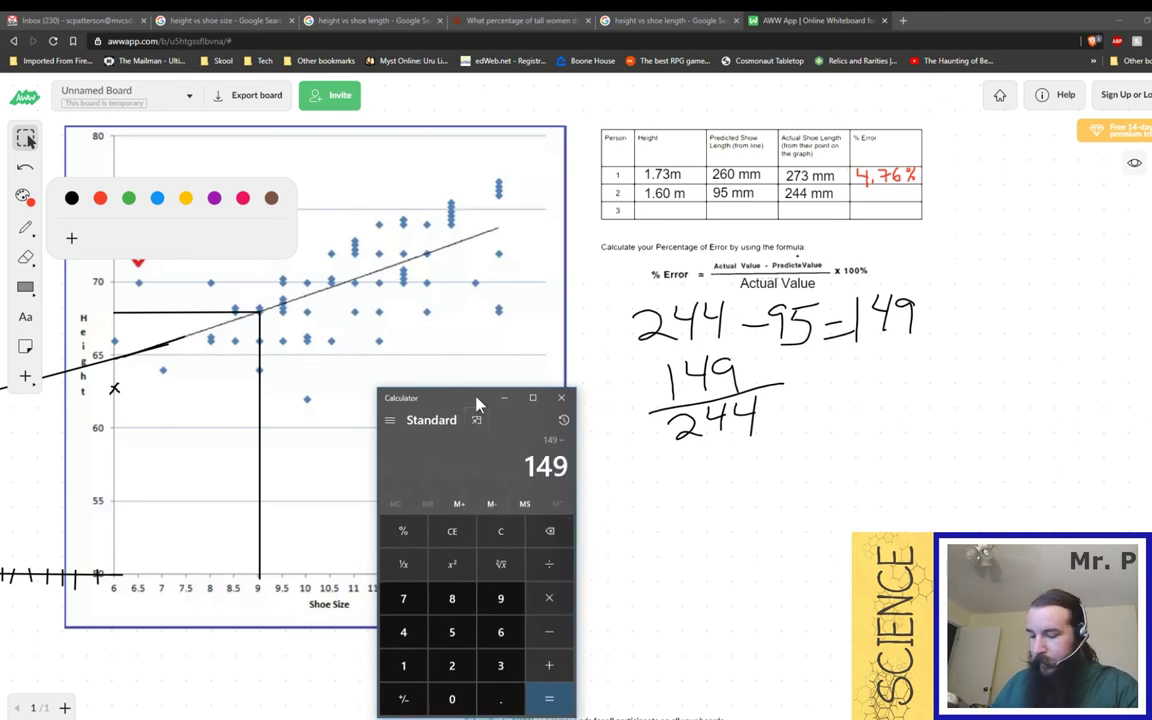
text(/244)
key(Return)
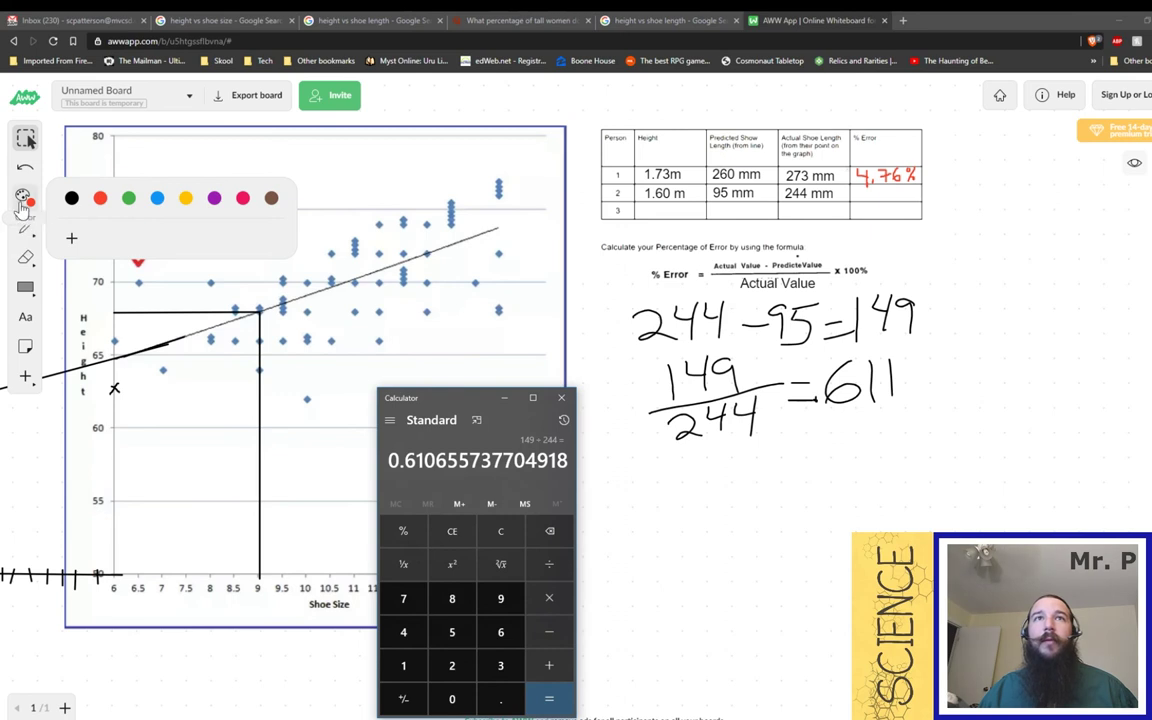
Step: Mark the two-place decimal shift under .611 in red and handwrite 61.1% as person 2's percent error in the table
click(25, 232)
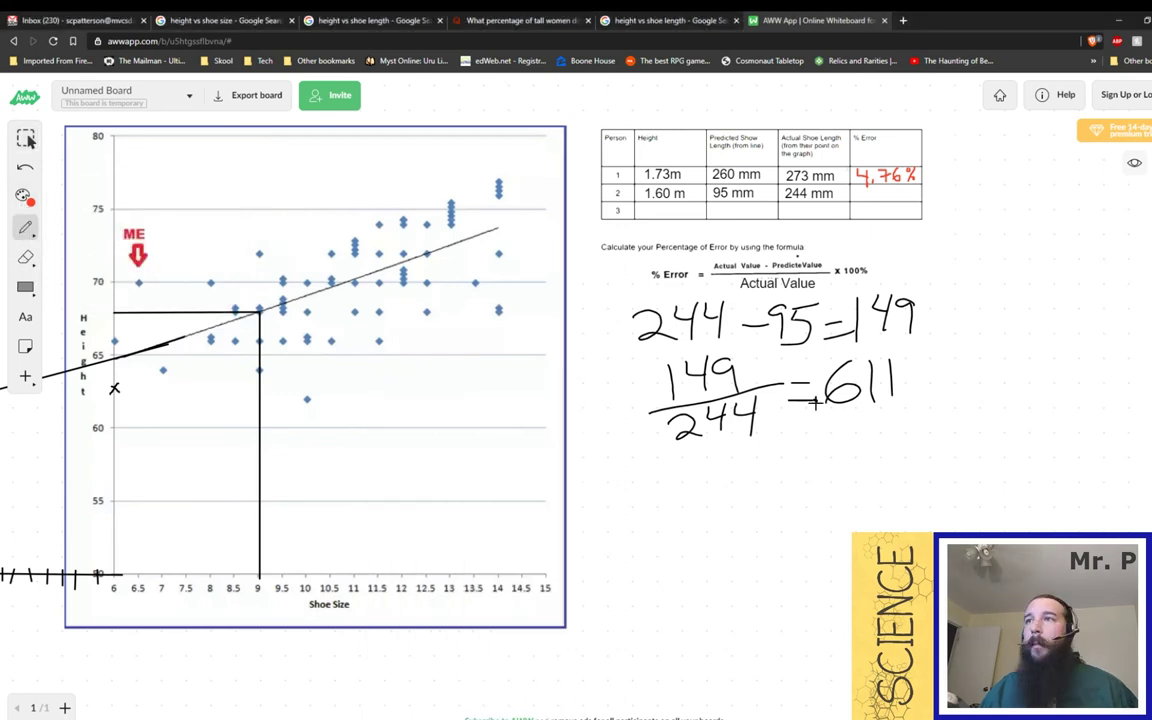
mouse_move(816, 402)
mouse_down()
mouse_move(845, 418)
mouse_move(882, 408)
mouse_move(885, 395)
mouse_up()
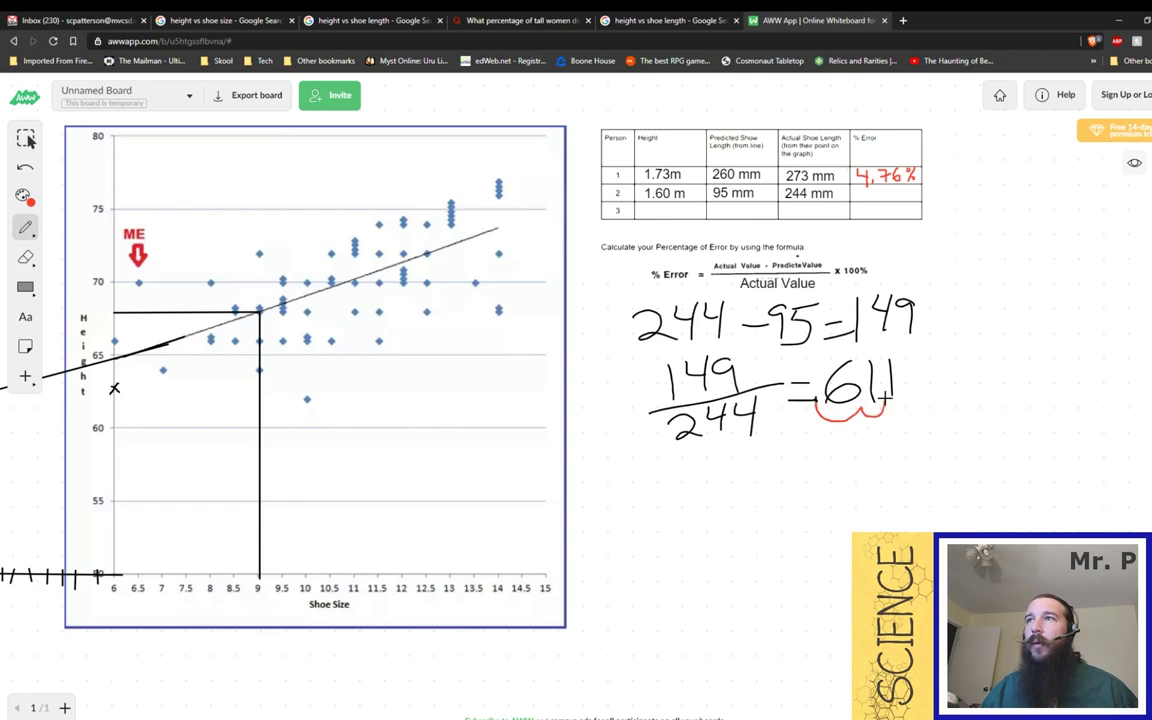
mouse_move(864, 188)
mouse_down()
mouse_move(867, 200)
mouse_move(912, 200)
mouse_up()
click(875, 199)
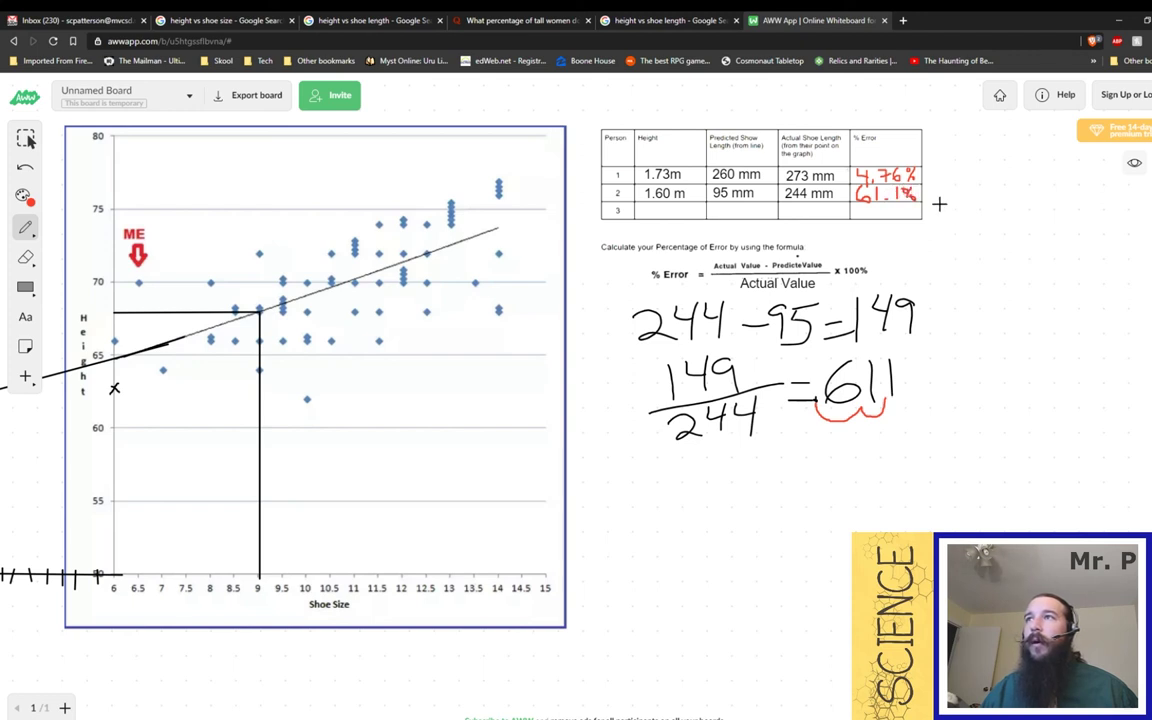